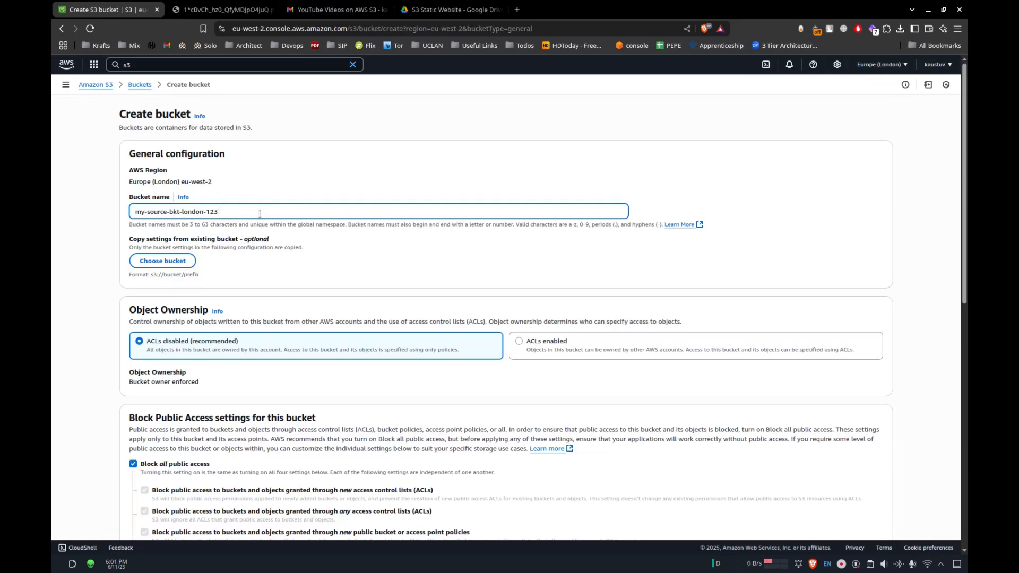
drag(260, 214, 103, 206)
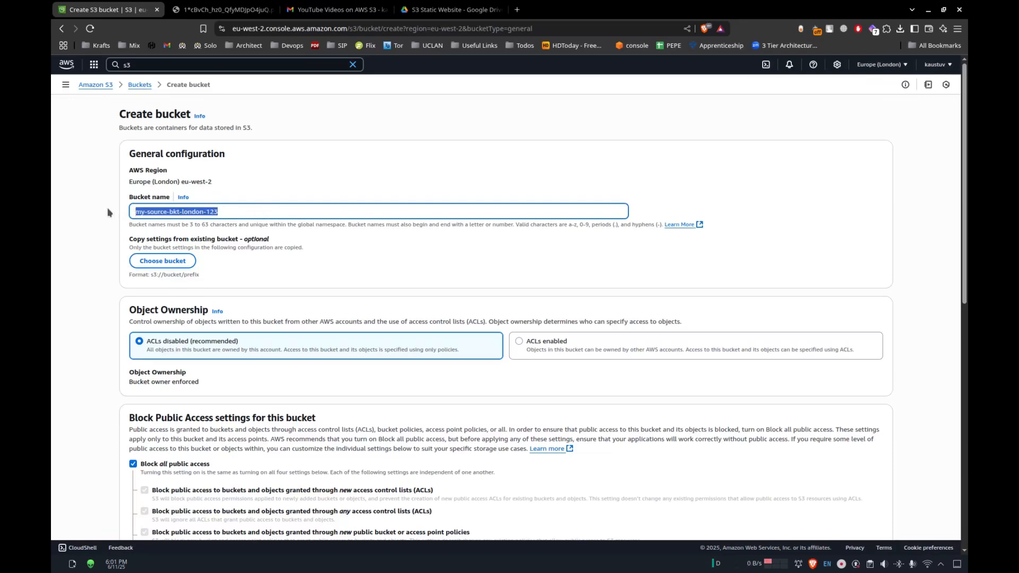
click(248, 209)
key(ctrl+a)
click(248, 210)
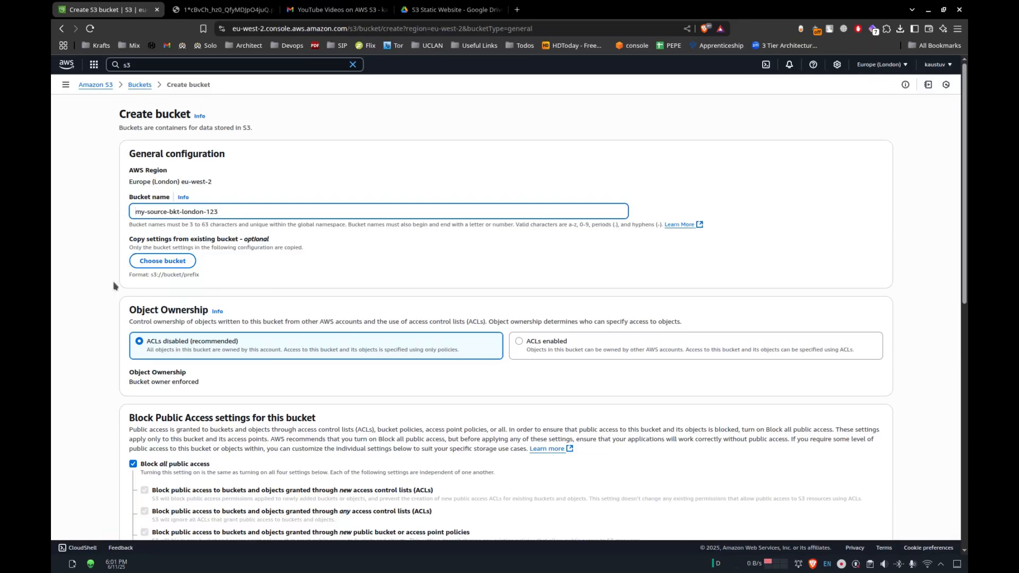
Enable bucket versioning for my-source-bkt-london-123 and create the bucket.
scroll(114, 286, down, 10)
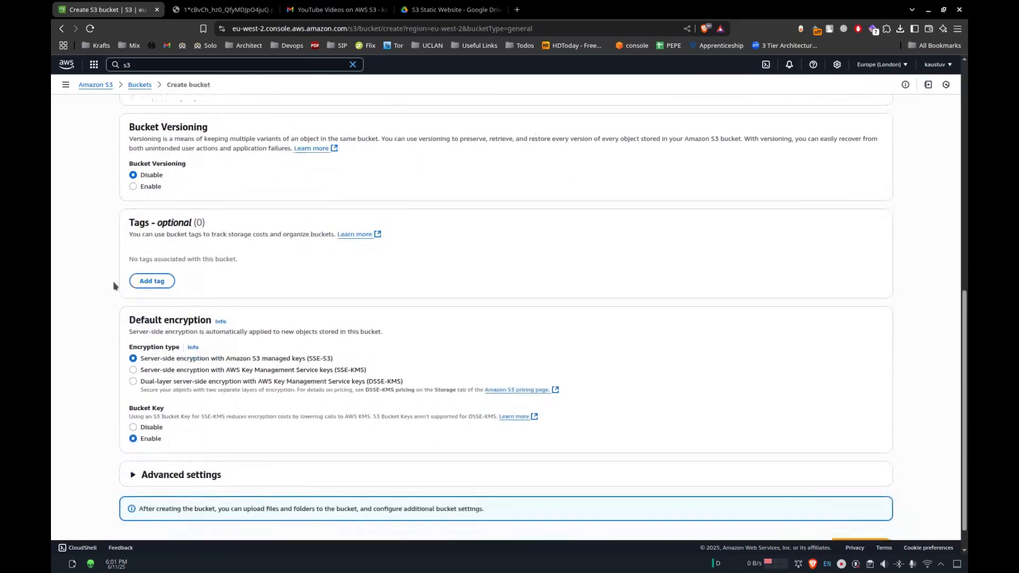
scroll(114, 286, up, 2)
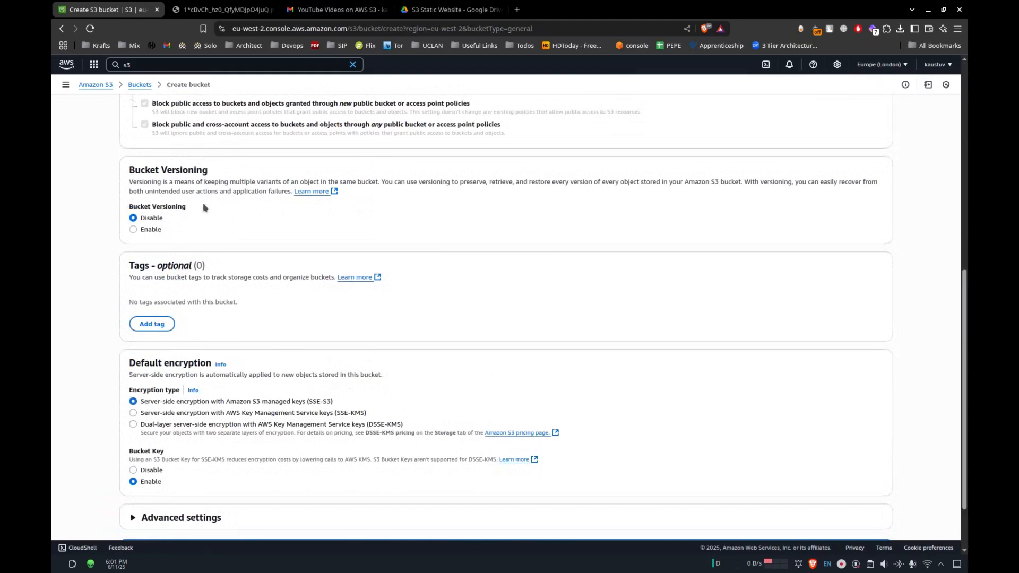
click(141, 232)
scroll(296, 258, down, 2)
click(866, 515)
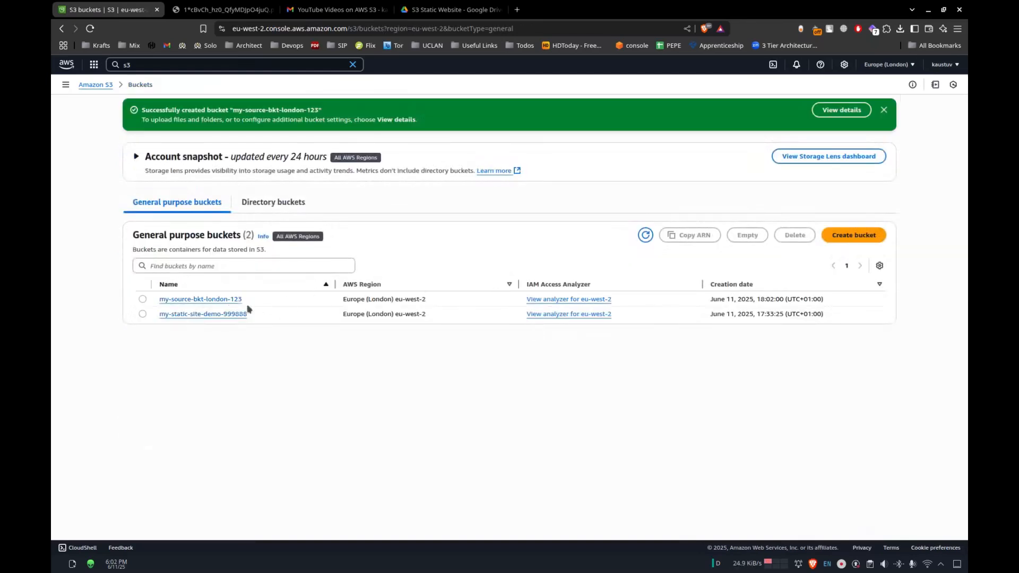
Open the my-source-bkt-london-123 bucket, and open Test File.txt from the html-website-templates-master folder in Dolphin to read its text.
click(223, 301)
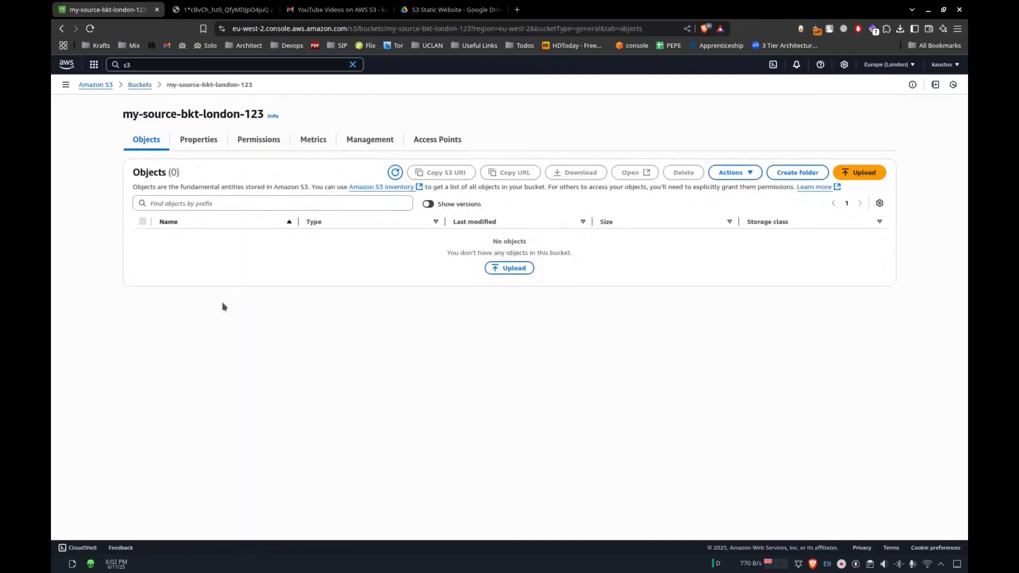
key(alt+Tab)
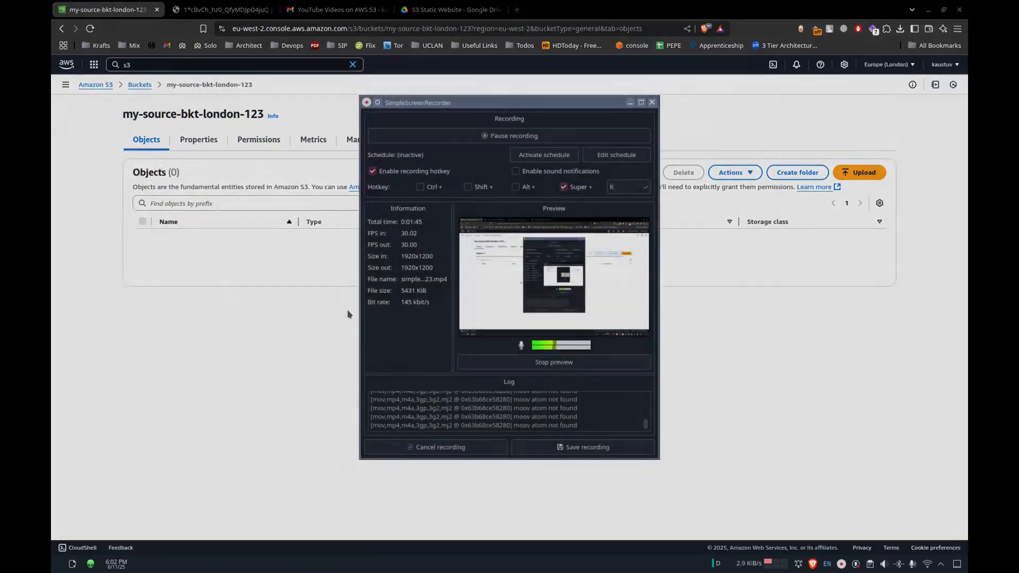
key(alt+Tab)
key(alt+Tab)
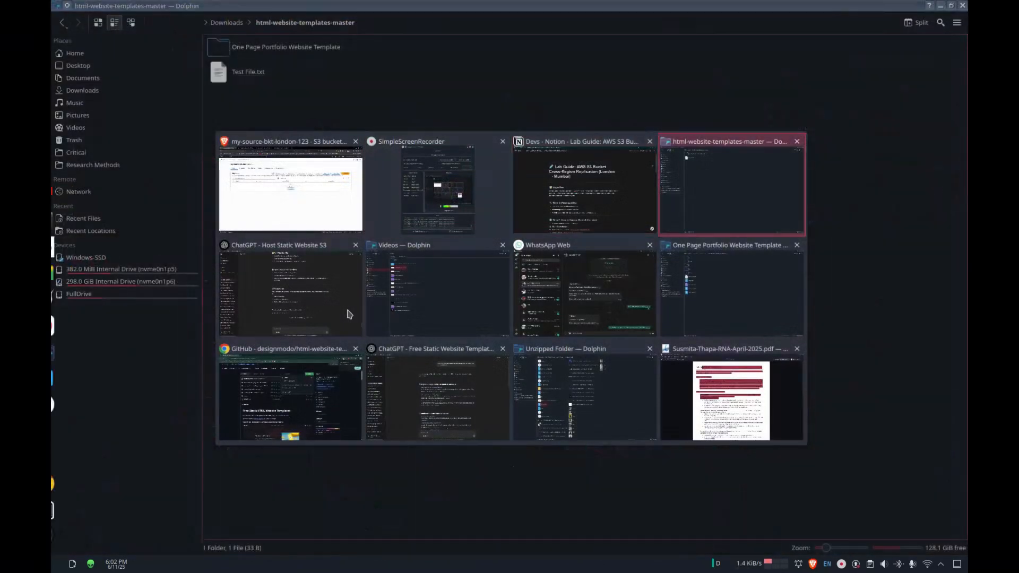
double_click(254, 73)
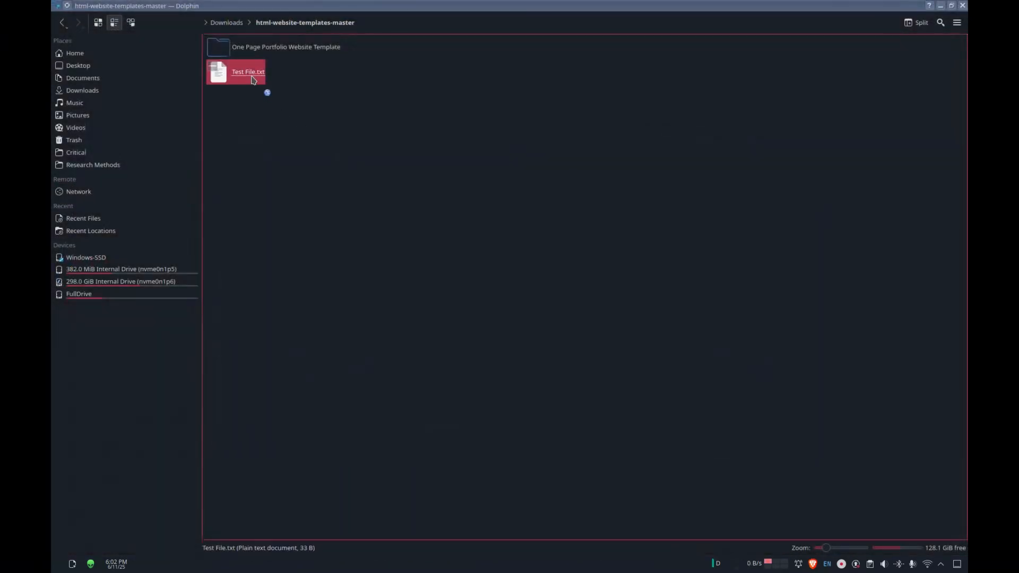
drag(376, 277, 491, 282)
click(490, 280)
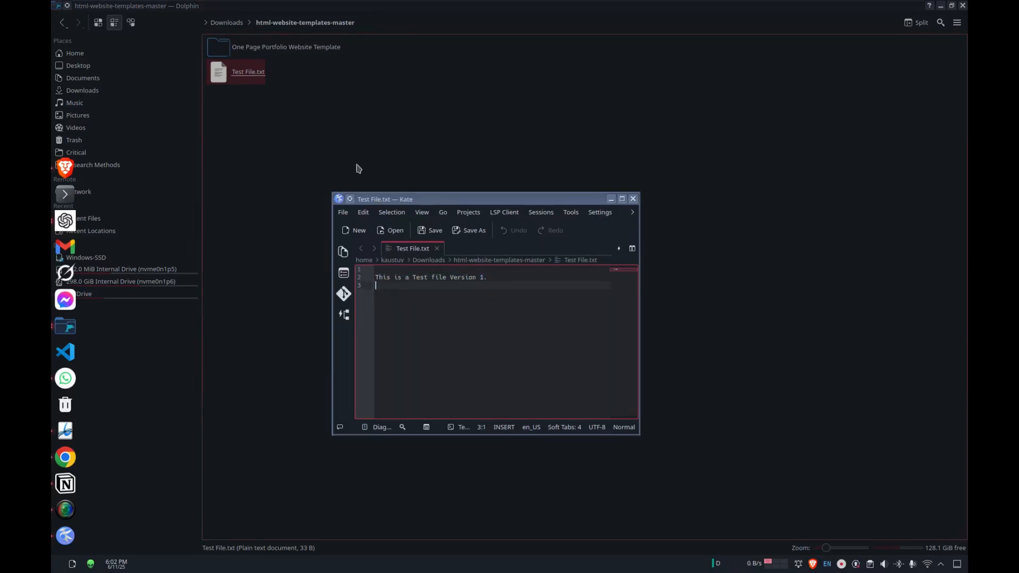
key(ctrl+q)
Upload Test File.txt from the file manager to my-source-bkt-london-123 and return to the bucket's object list.
drag(240, 65, 367, 208)
key(alt+Tab)
key(alt+Tab)
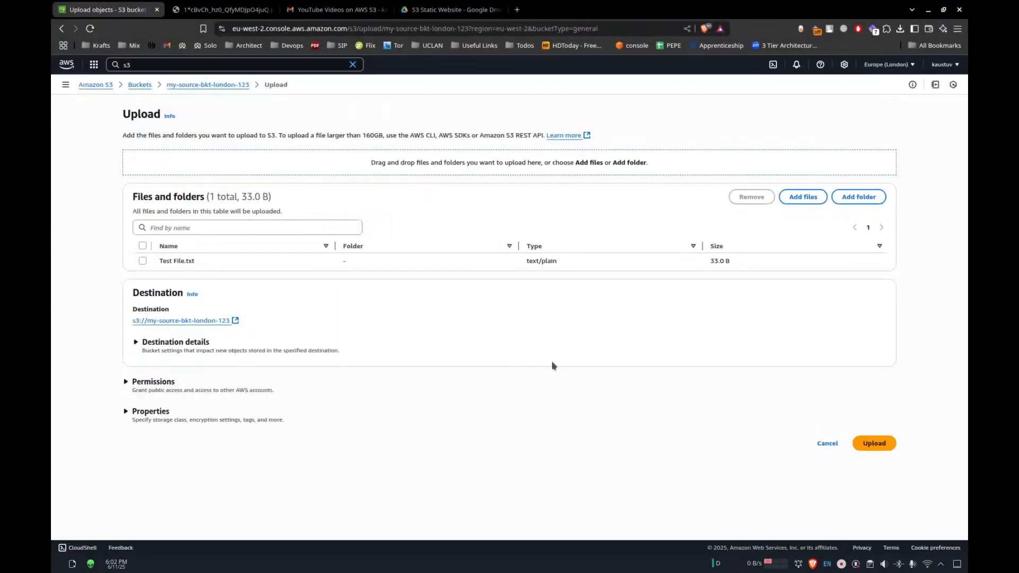
click(861, 443)
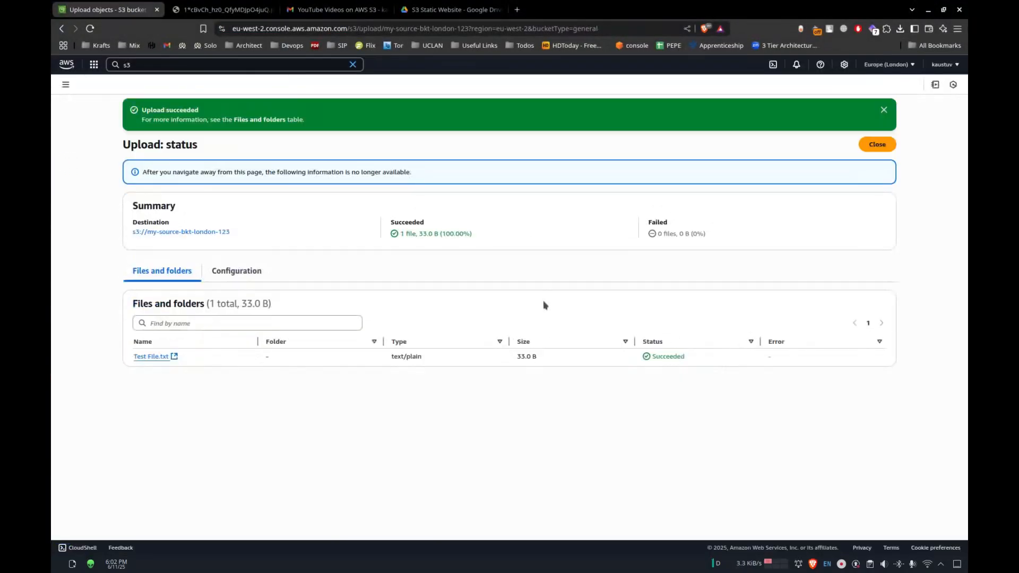
click(189, 232)
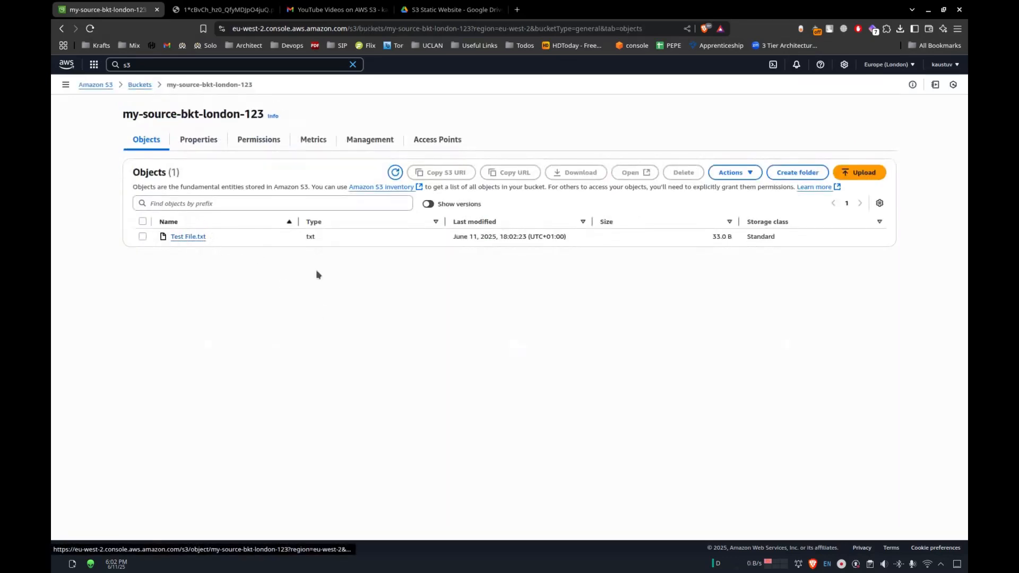
In Kate, change the text of Test File.txt to "This is a Test file Version 2. This is a new version of the file" and save it.
key(alt+Tab)
key(alt+Tab)
key(alt+Tab)
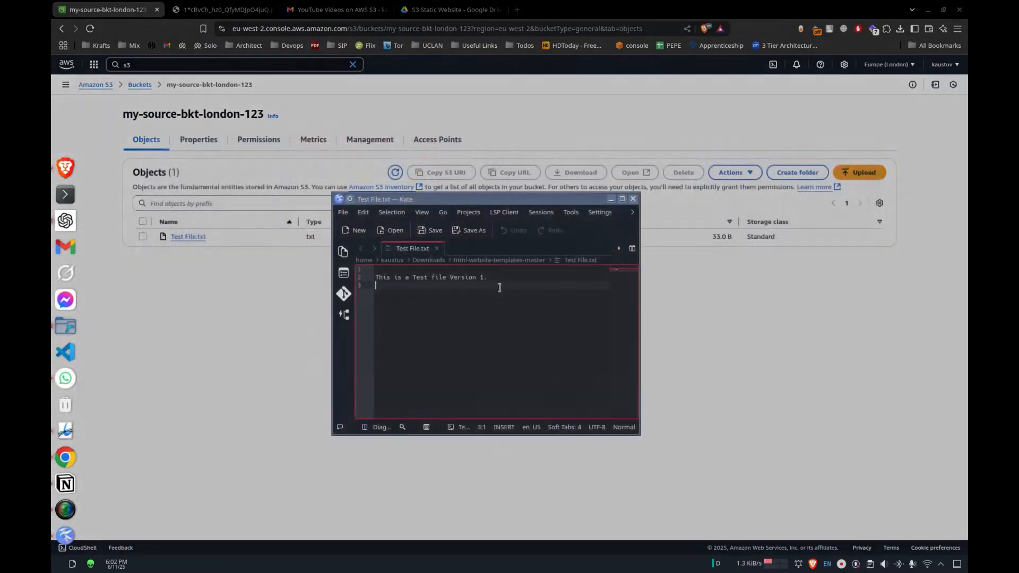
click(501, 276)
key(BackSpace)
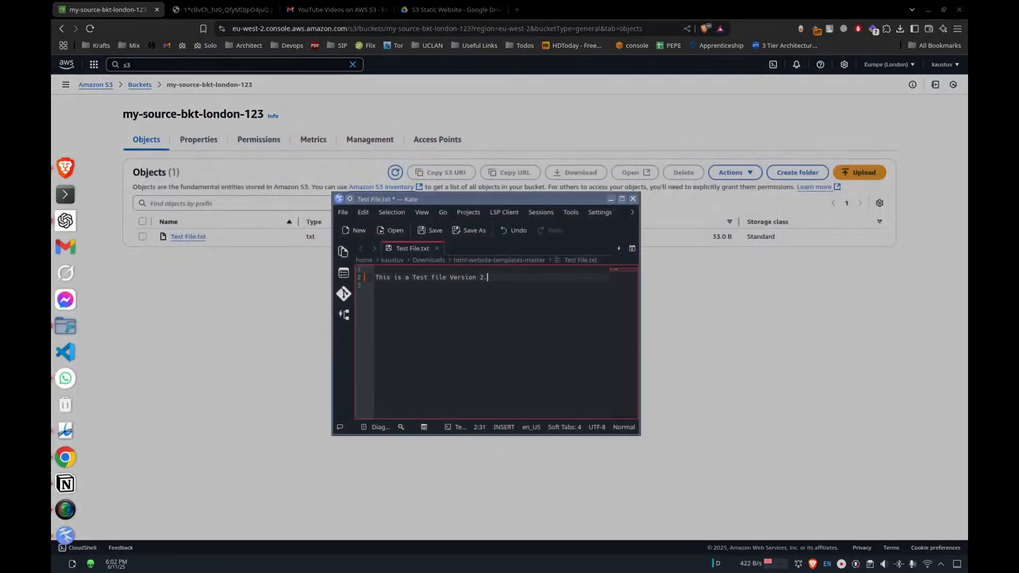
text(2. This is a new version of the file)
key(ctrl+s)
Upload the edited Test File.txt from Dolphin to my-source-bkt-london-123 in the browser and reopen the bucket's object list.
key(alt+Tab)
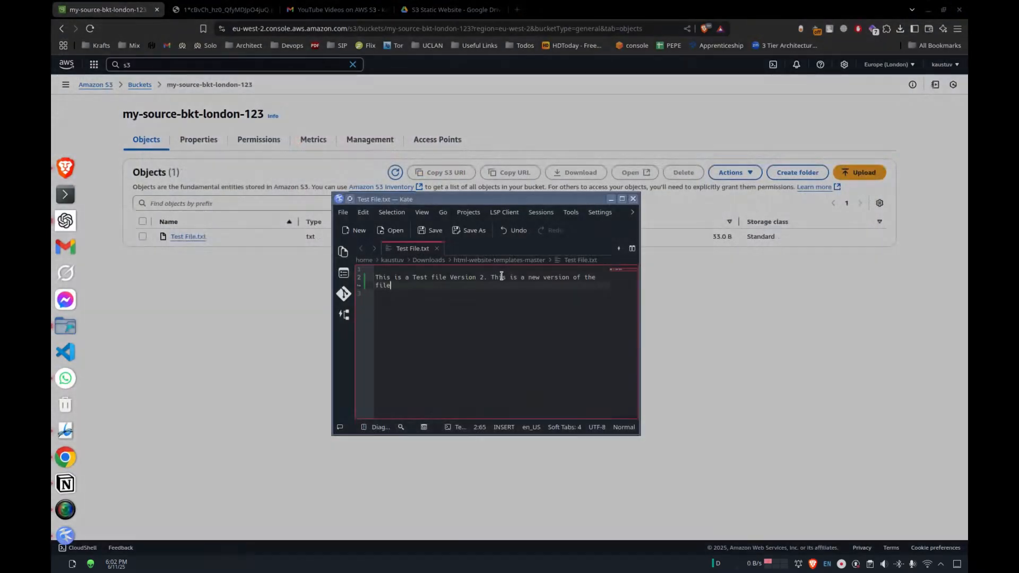
key(alt+Tab)
drag(251, 77, 399, 229)
key(alt+Tab)
key(alt+Tab)
key(alt+Tab)
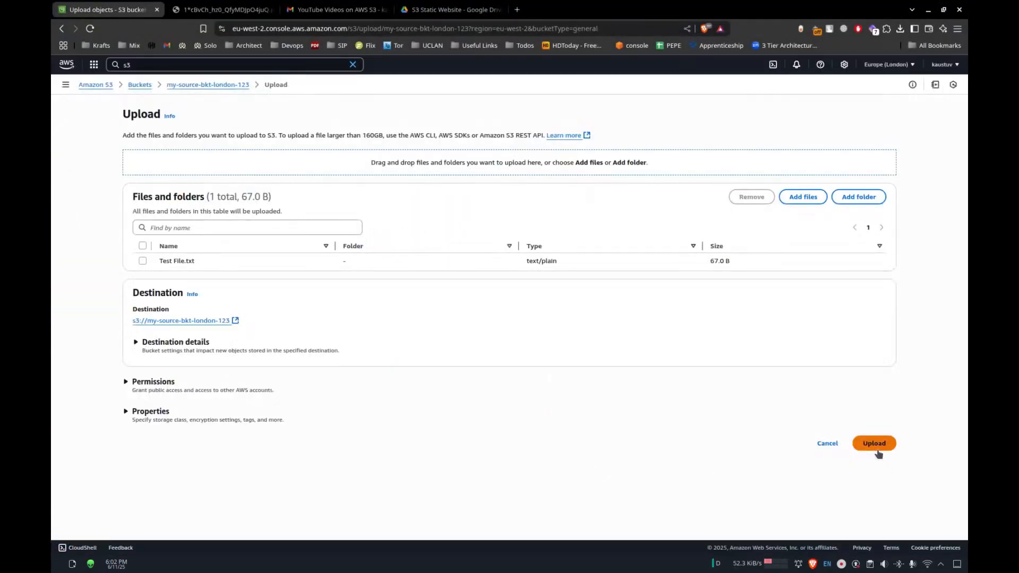
click(878, 451)
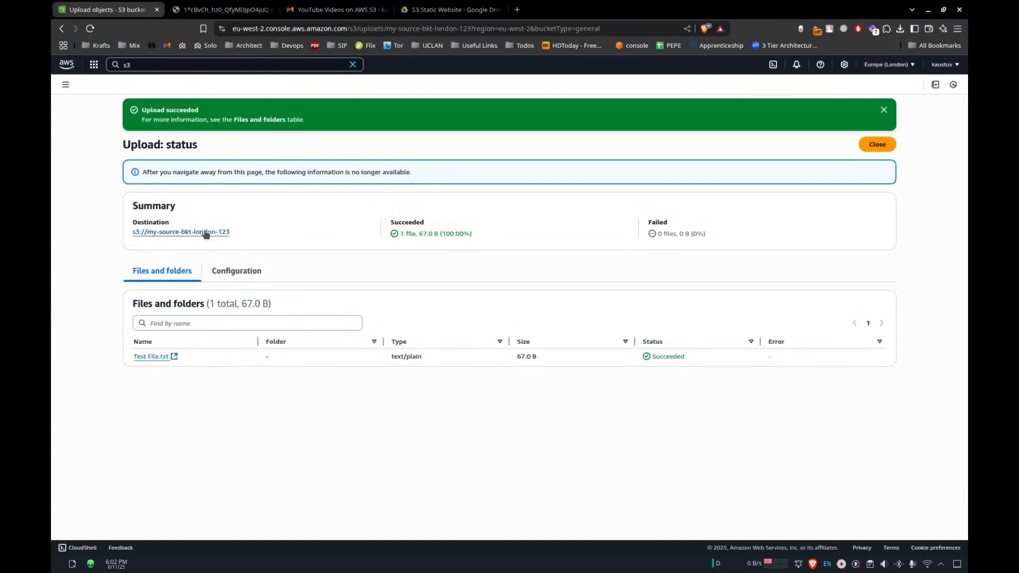
click(206, 233)
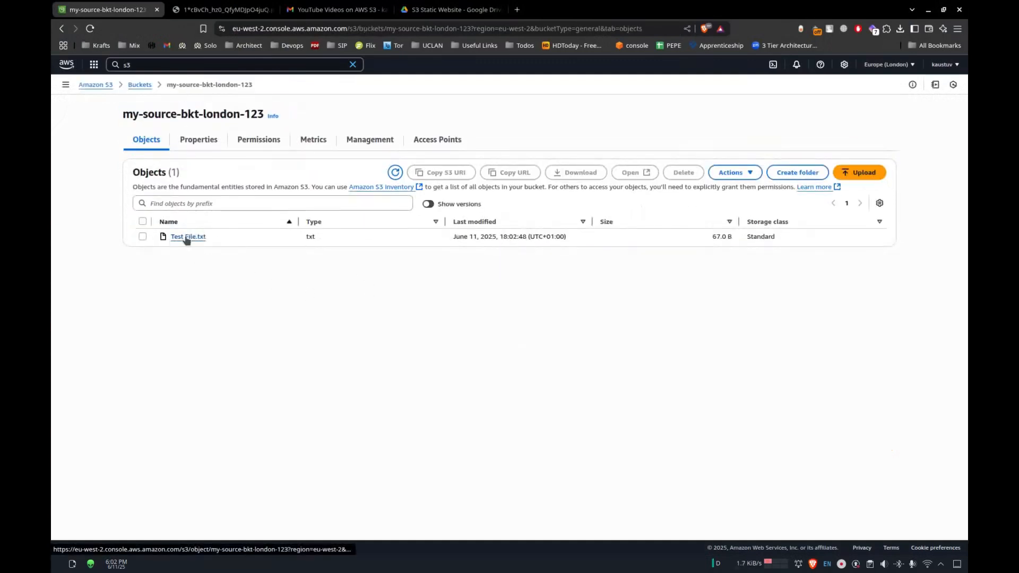
Show the object versions in the bucket and compare the version IDs, dates and sizes of Test File.txt.
click(432, 205)
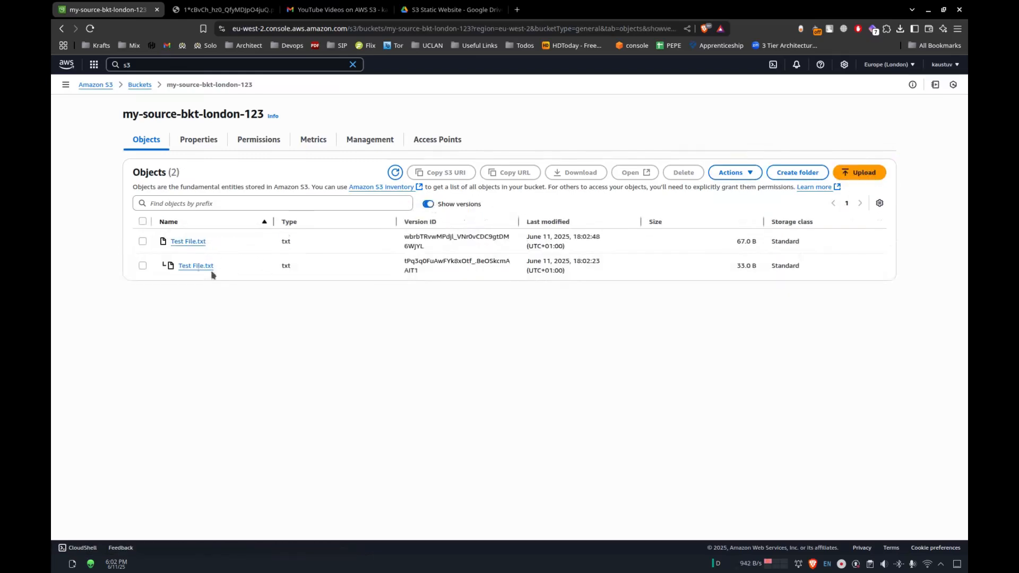
drag(262, 274, 645, 279)
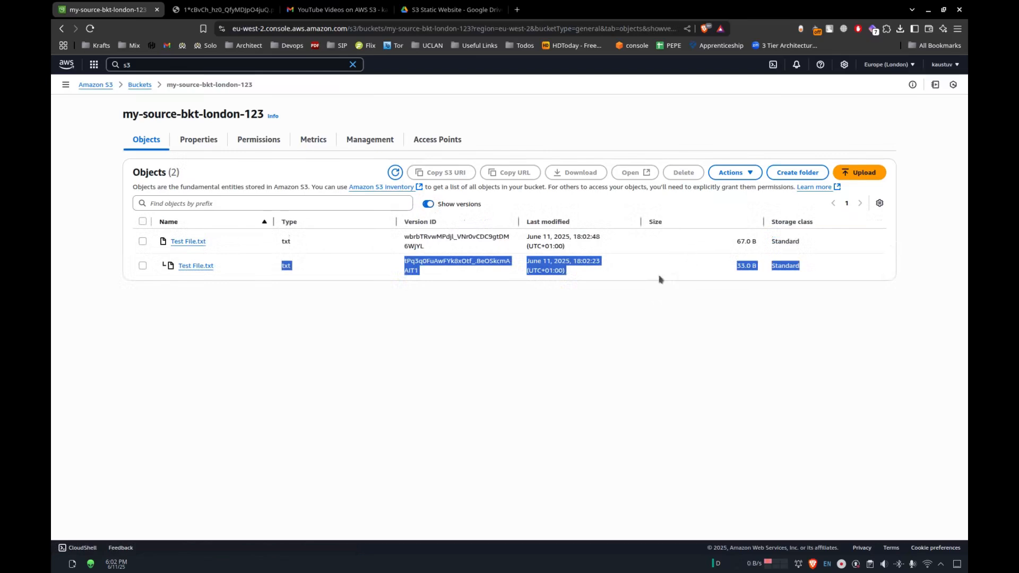
click(673, 276)
drag(737, 267, 757, 266)
click(737, 239)
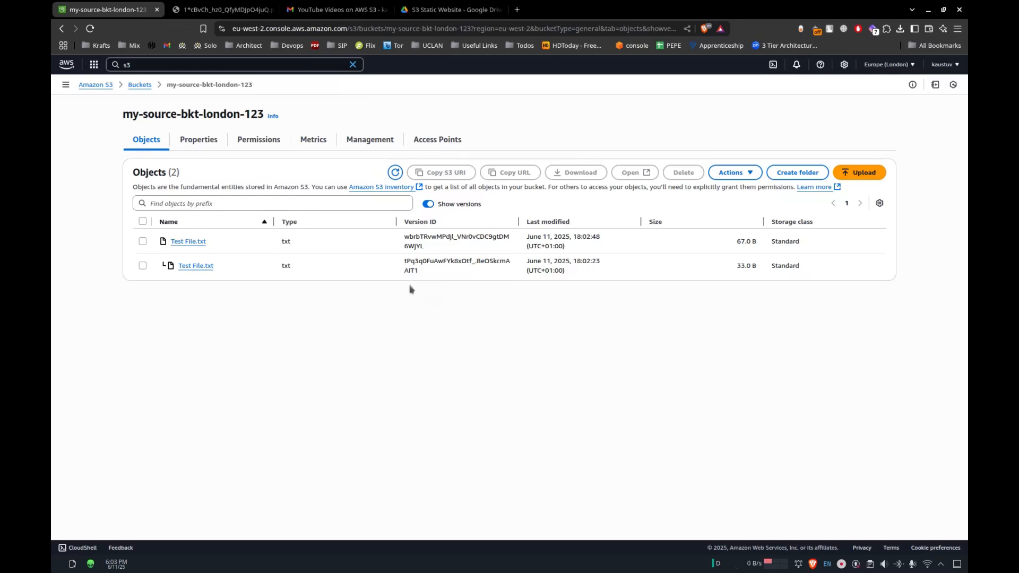
Return to the buckets list and switch the AWS region to Asia Pacific (Mumbai).
click(148, 84)
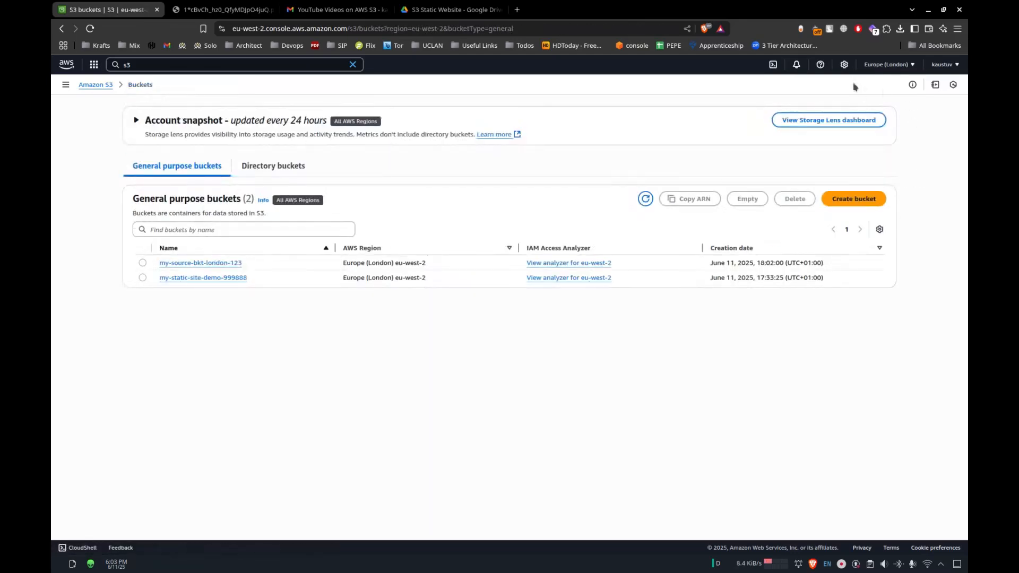
click(887, 64)
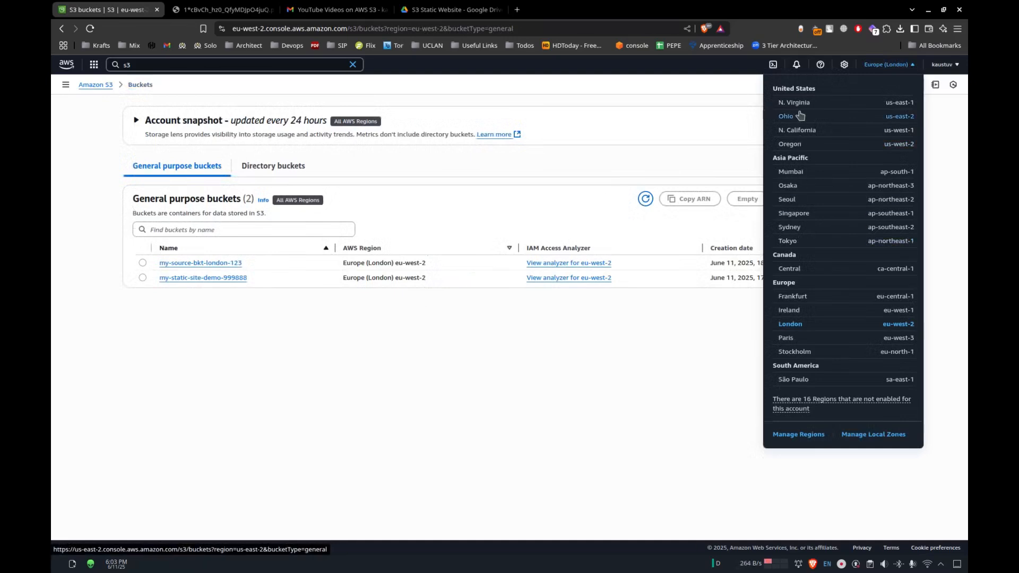
click(794, 174)
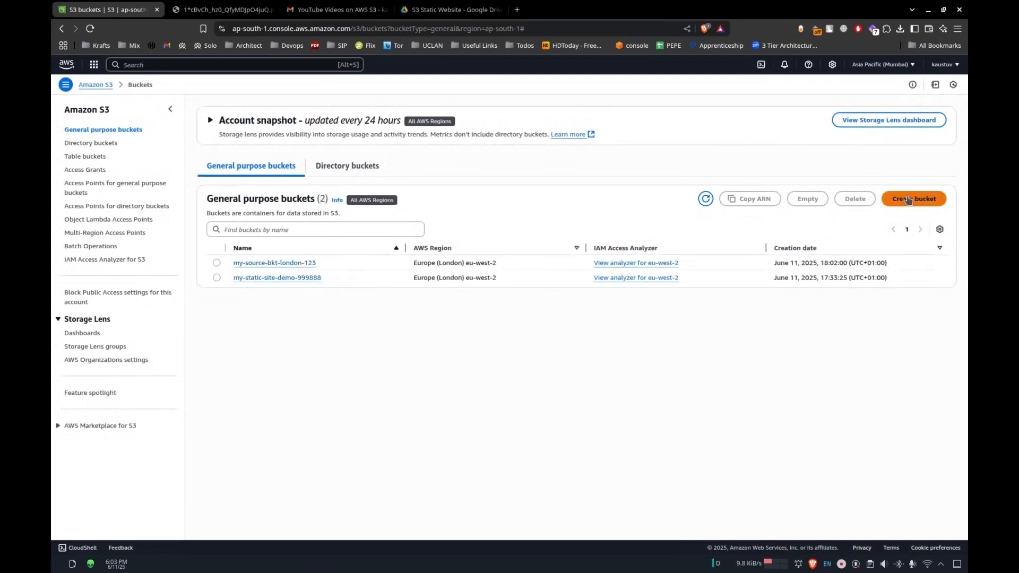
click(907, 200)
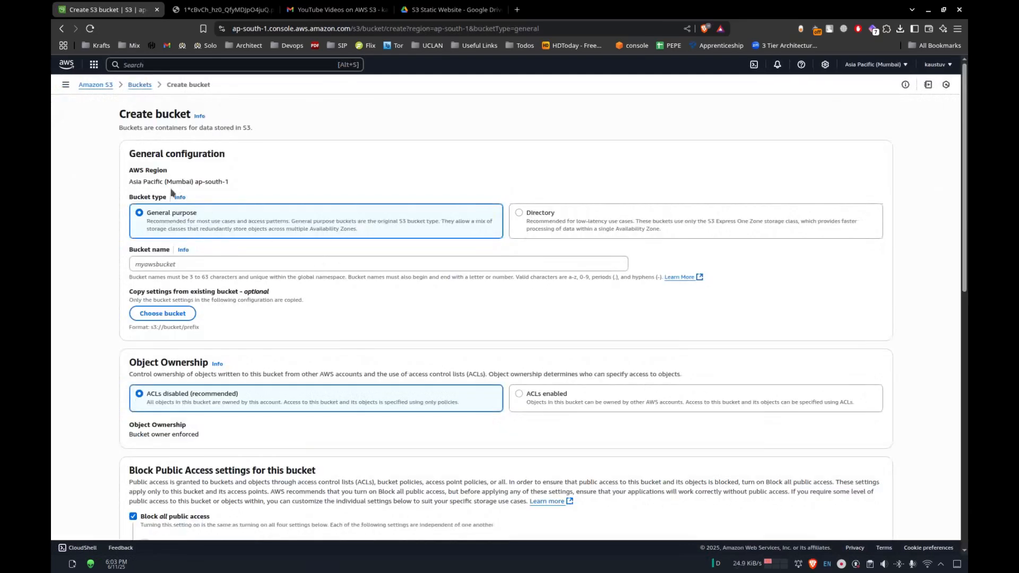
drag(157, 182, 224, 182)
click(223, 182)
click(189, 262)
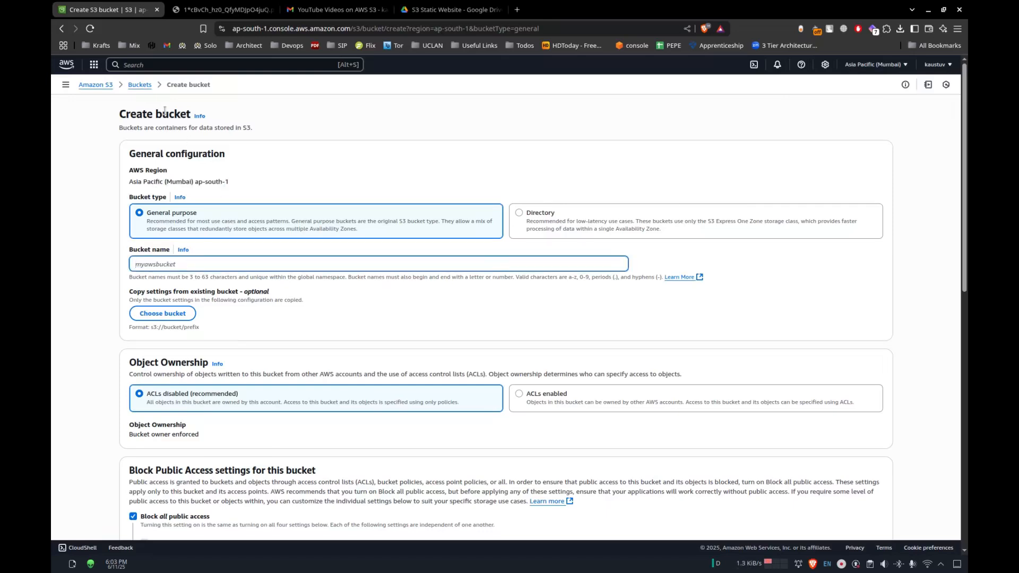
click(140, 85)
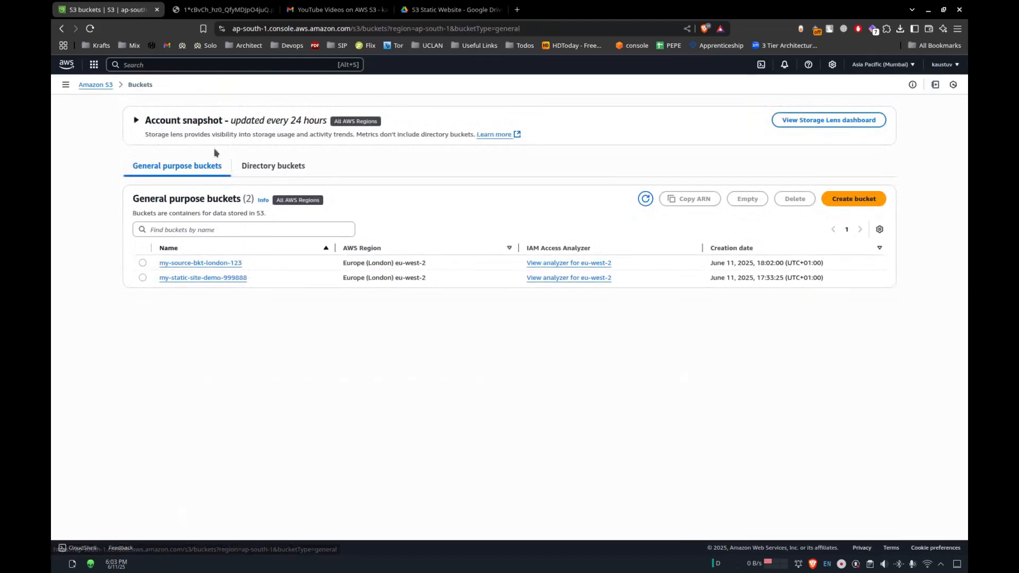
Copy the name my-source-bkt-london-123 from the buckets list and paste it as the name of a new Mumbai bucket.
drag(254, 261, 159, 263)
key(ctrl+c)
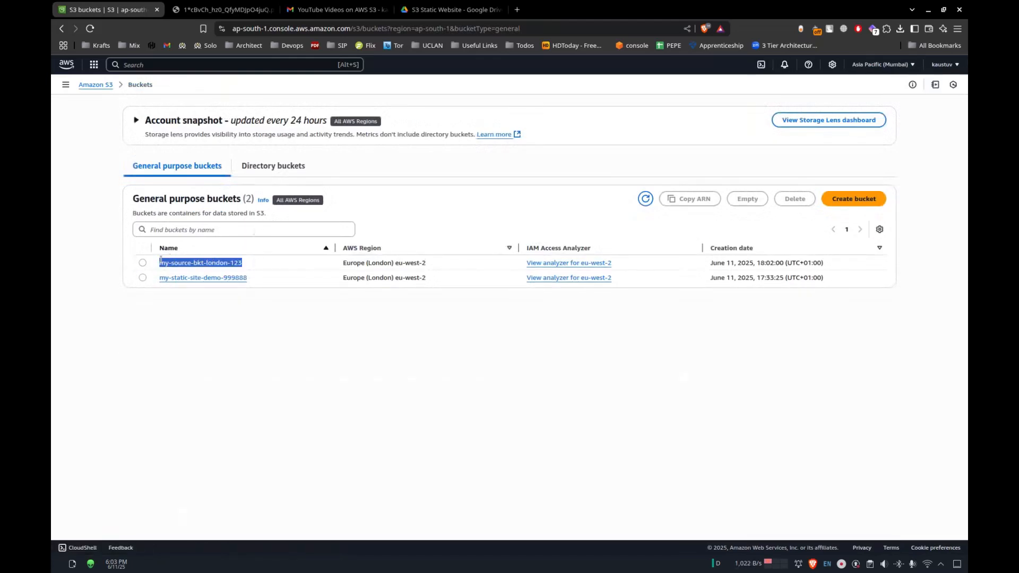
click(852, 199)
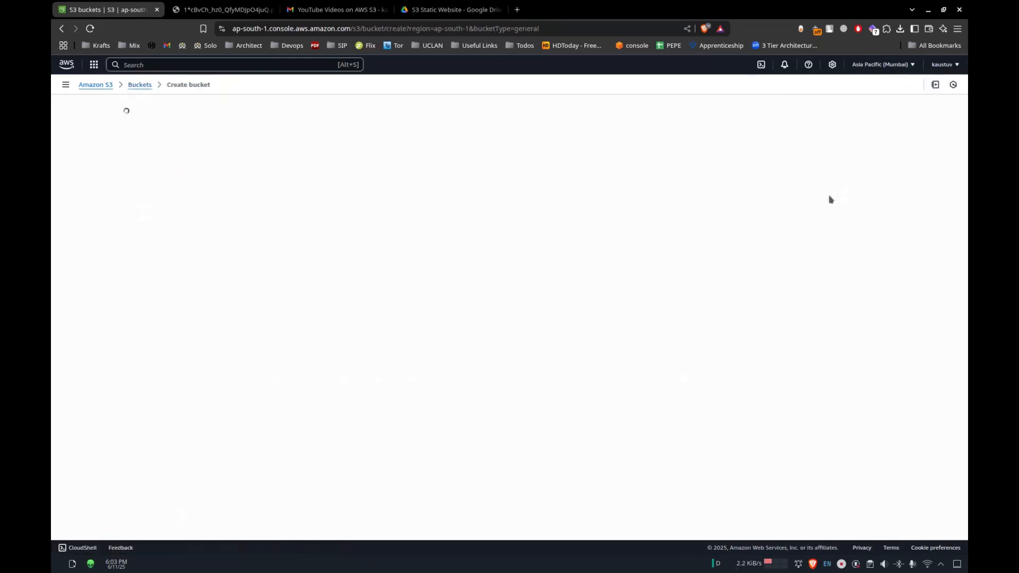
click(166, 264)
key(ctrl+v)
Change the new bucket's name to my-destination-bkt-mumbai-123.
double_click(186, 265)
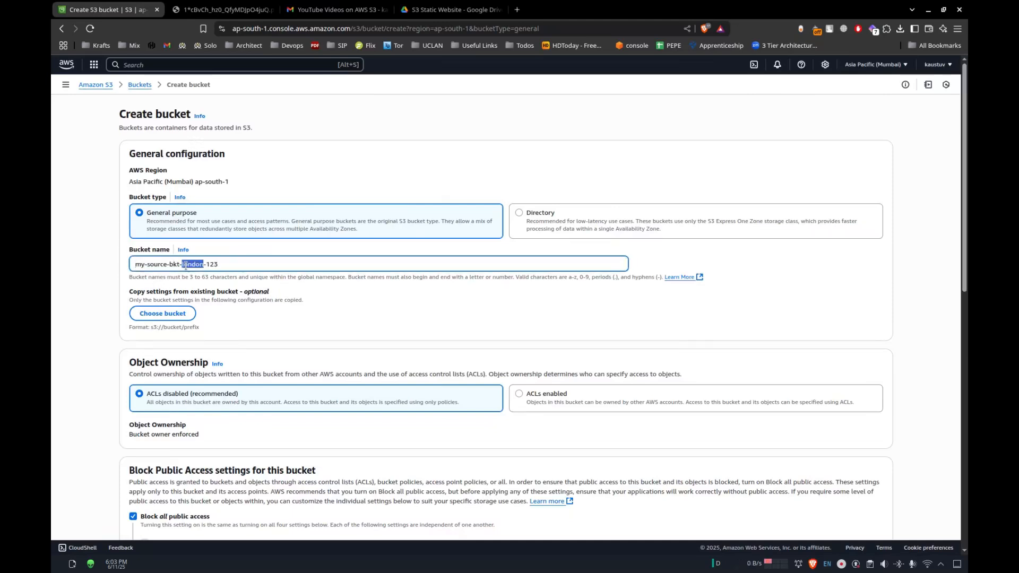
key(BackSpace)
text(mumbai)
click(87, 303)
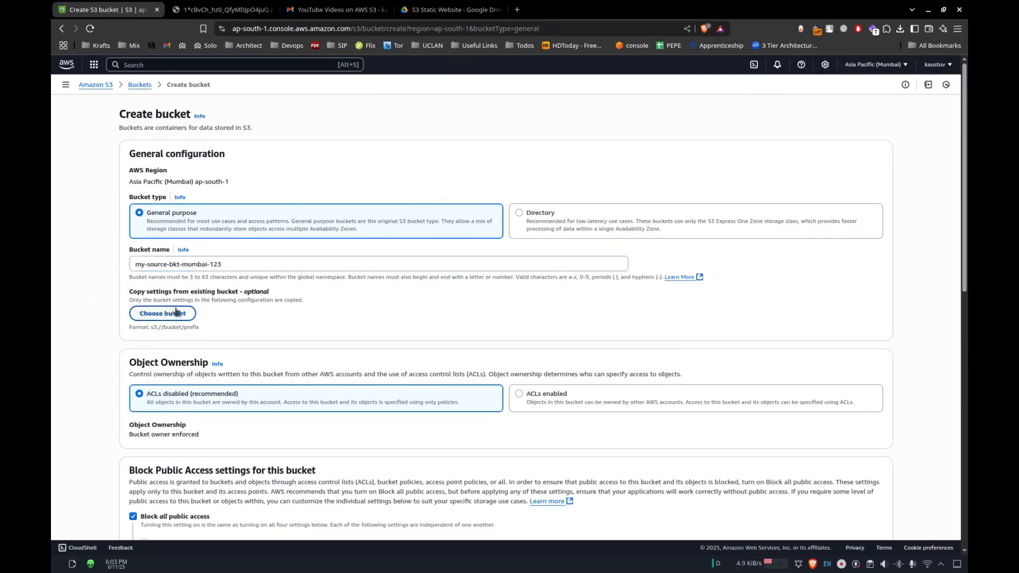
double_click(161, 265)
text(destination)
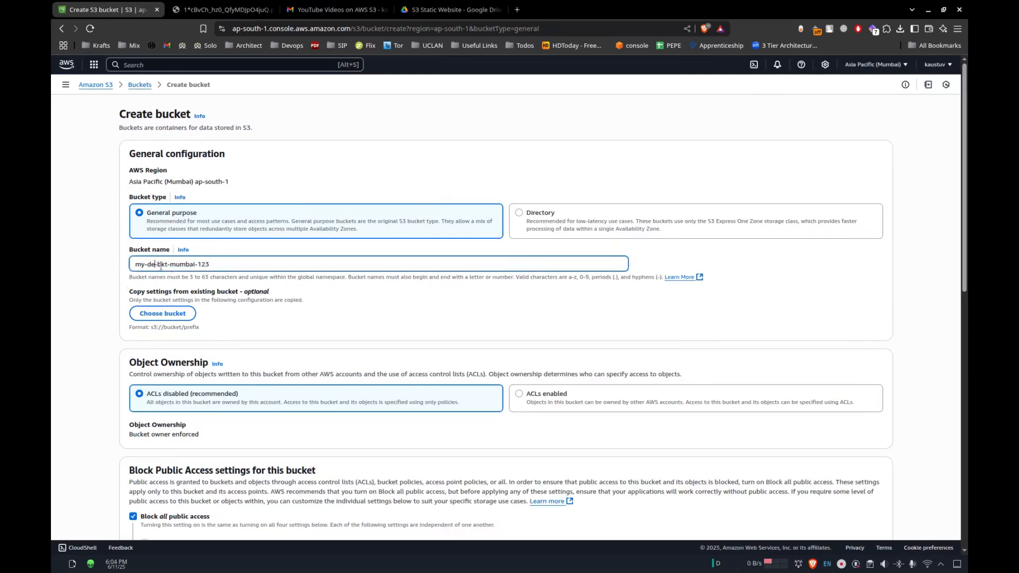
click(72, 328)
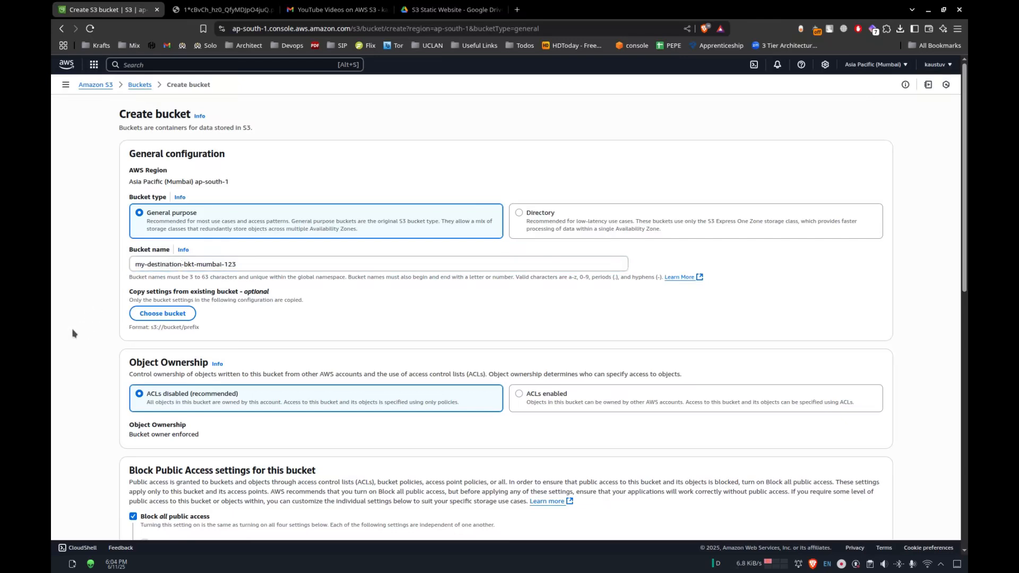
Enable versioning for the new Mumbai bucket, keep the default encryption and create the bucket.
scroll(72, 328, down, 5)
click(149, 370)
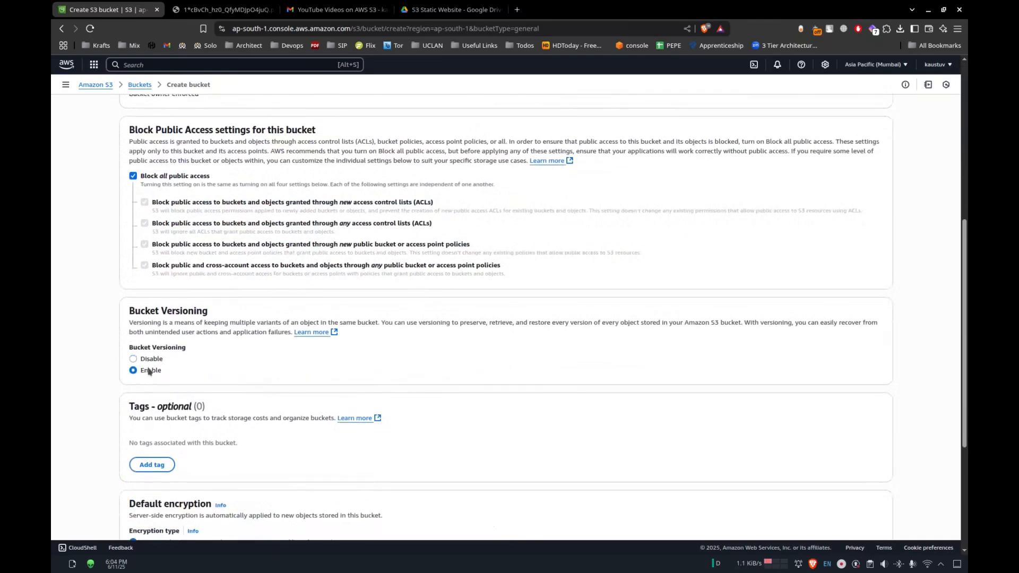
scroll(98, 373, down, 2)
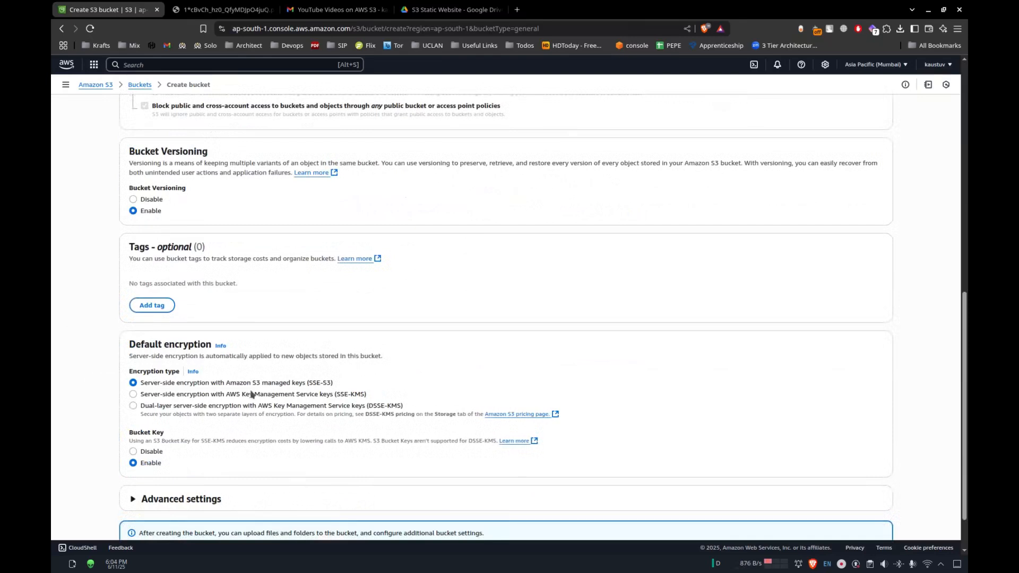
scroll(480, 430, down, 2)
click(869, 518)
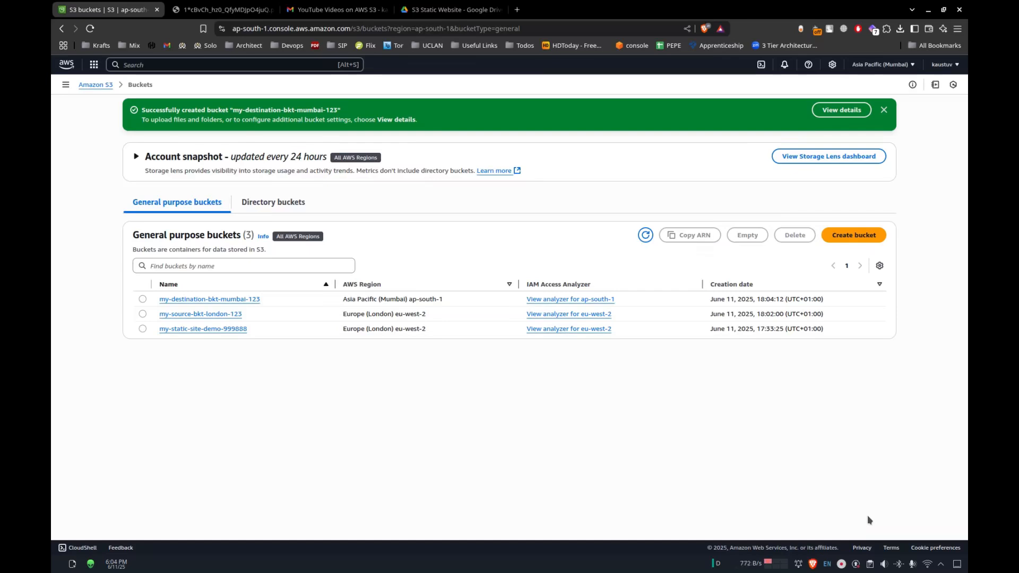
Find the IAM service, open it in a separate browser tab and display its list of roles.
click(243, 65)
text(iam)
middle_click(259, 115)
click(232, 8)
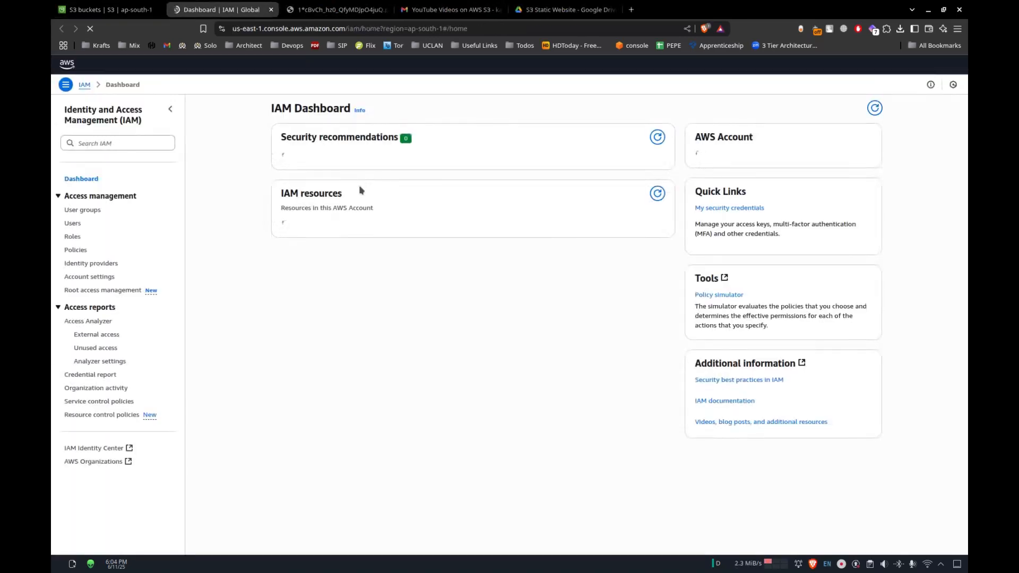
click(73, 236)
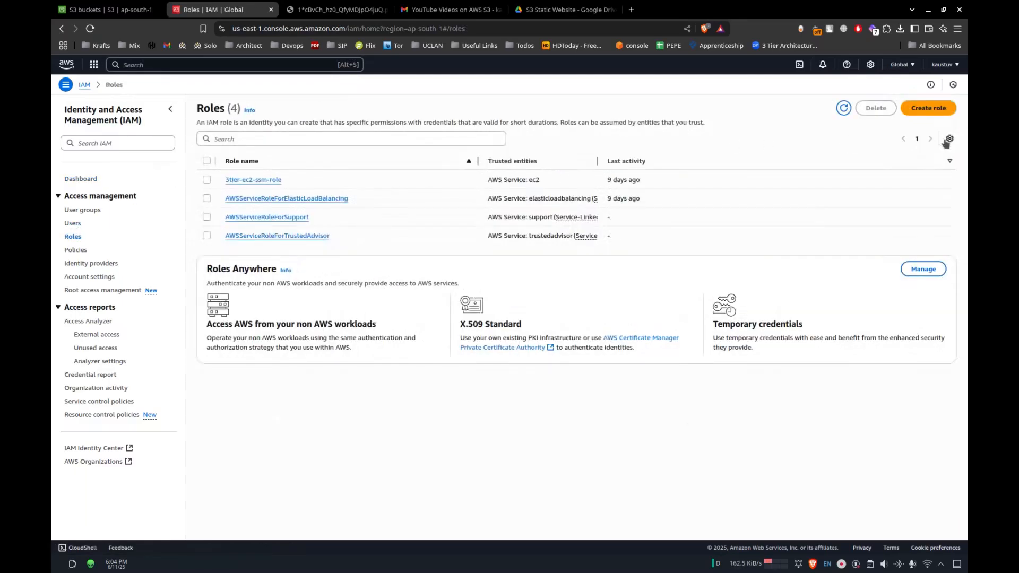
Start creating an IAM role with AWS service as the trusted entity type and S3 as the use case.
click(928, 108)
click(342, 329)
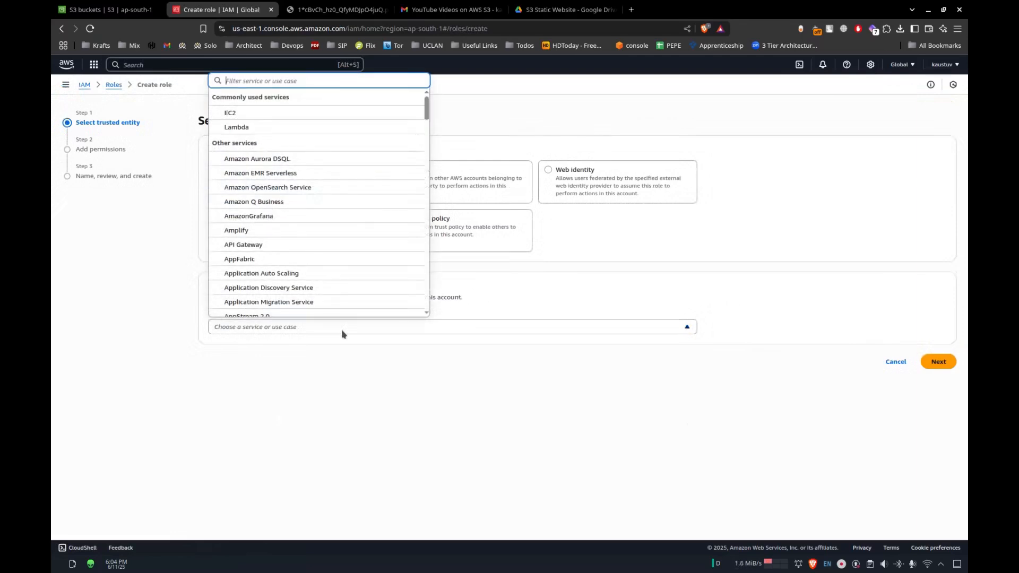
text(s3)
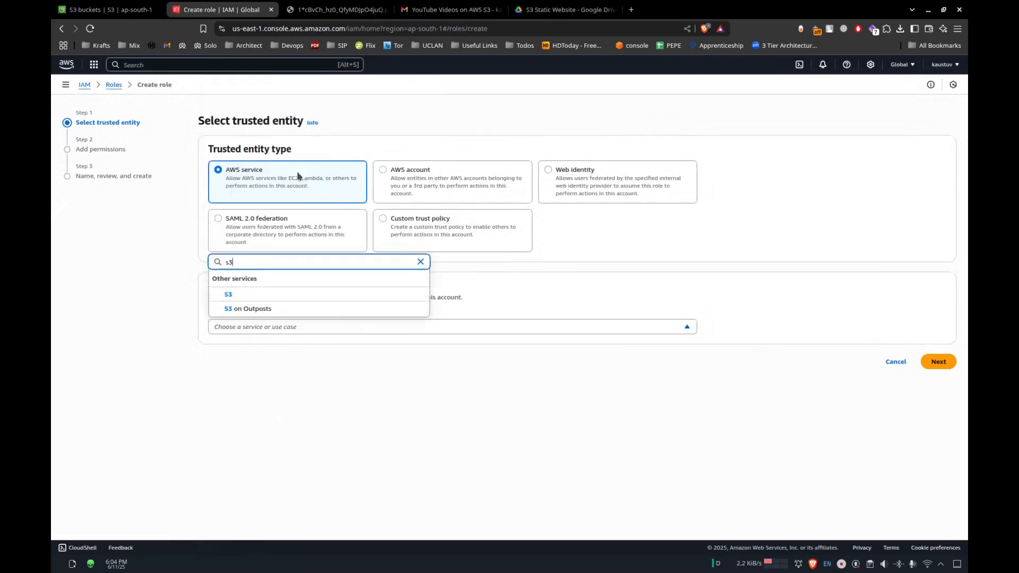
click(276, 295)
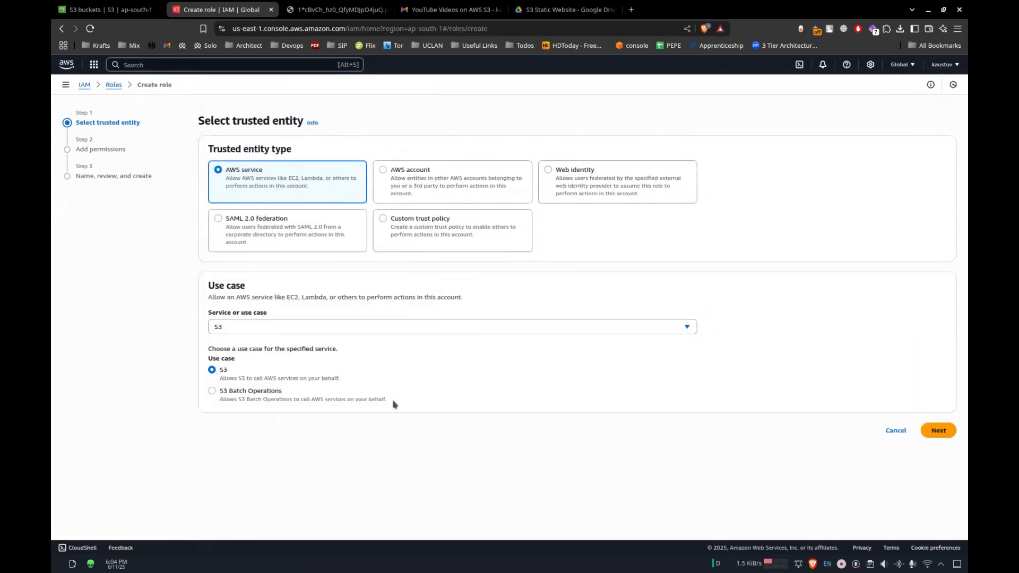
click(931, 436)
Find the AmazonS3FullAccess policy, attach it to the new role and continue to the review stage.
click(253, 191)
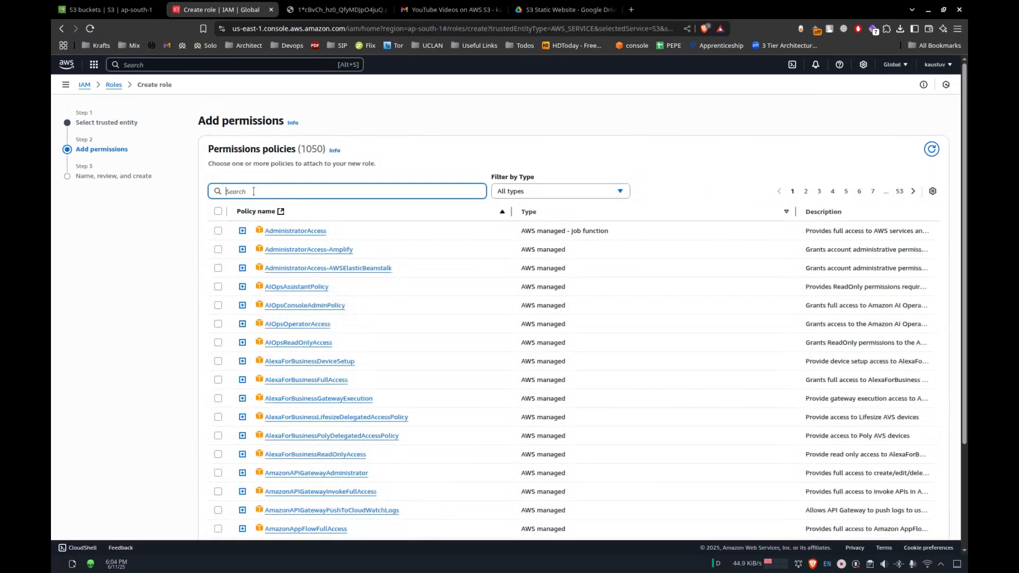
text(s3ful)
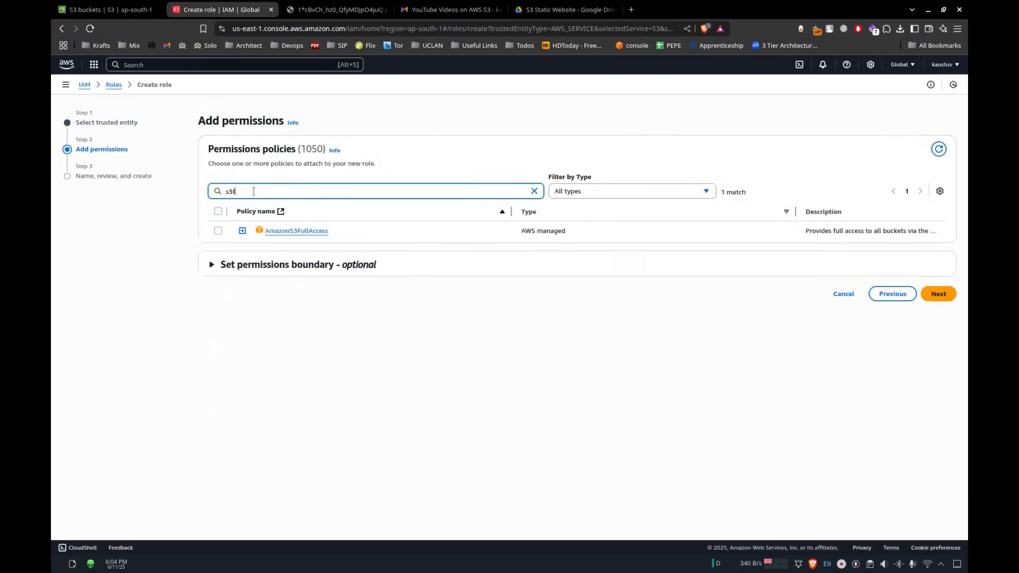
click(217, 231)
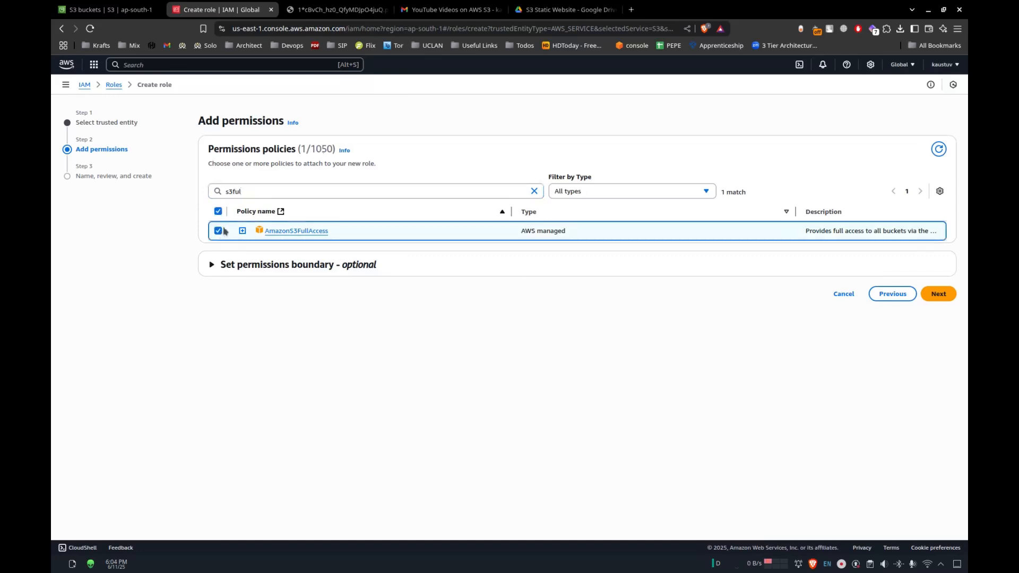
click(937, 294)
Name the role s3-replication-role and create it.
click(307, 194)
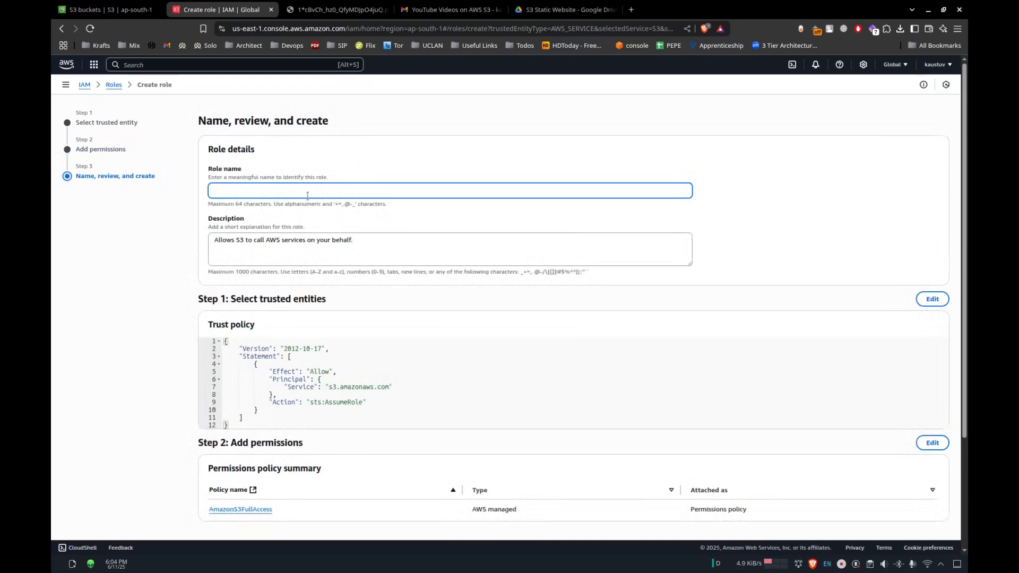
text(s3-replication-role)
scroll(308, 196, down, 3)
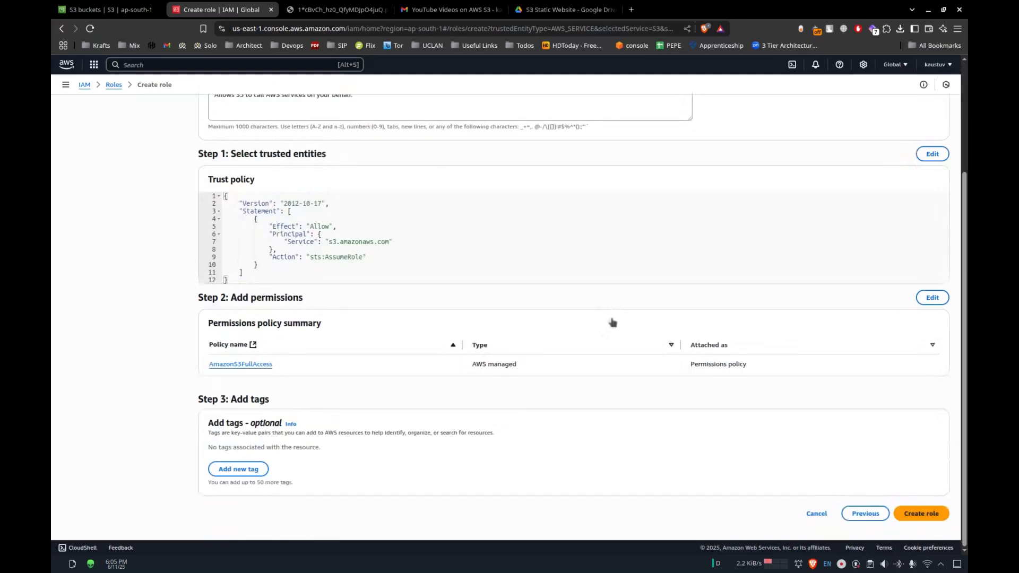
click(926, 514)
Return to the S3 console and switch the AWS region to Europe (London).
click(103, 9)
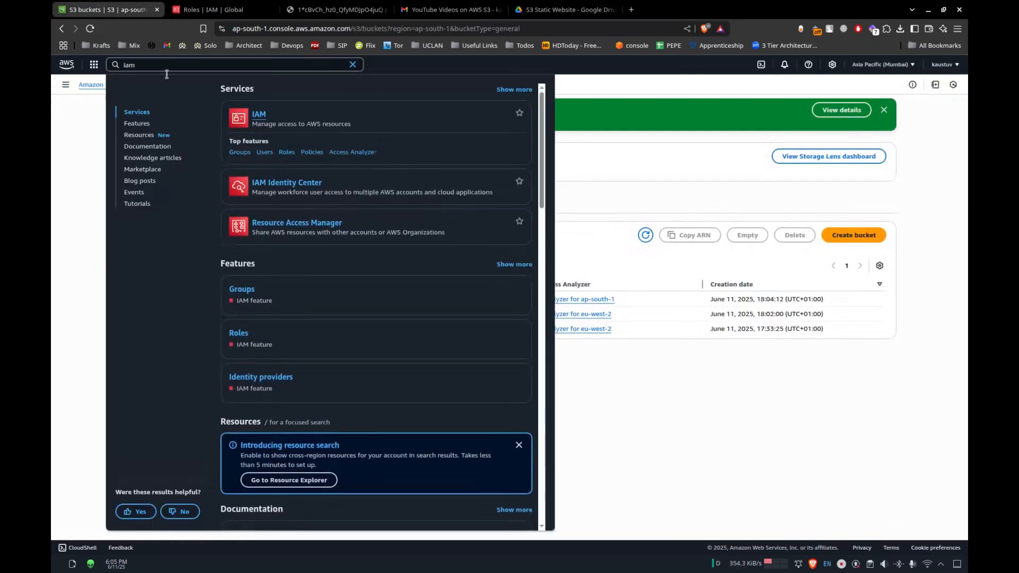
click(609, 261)
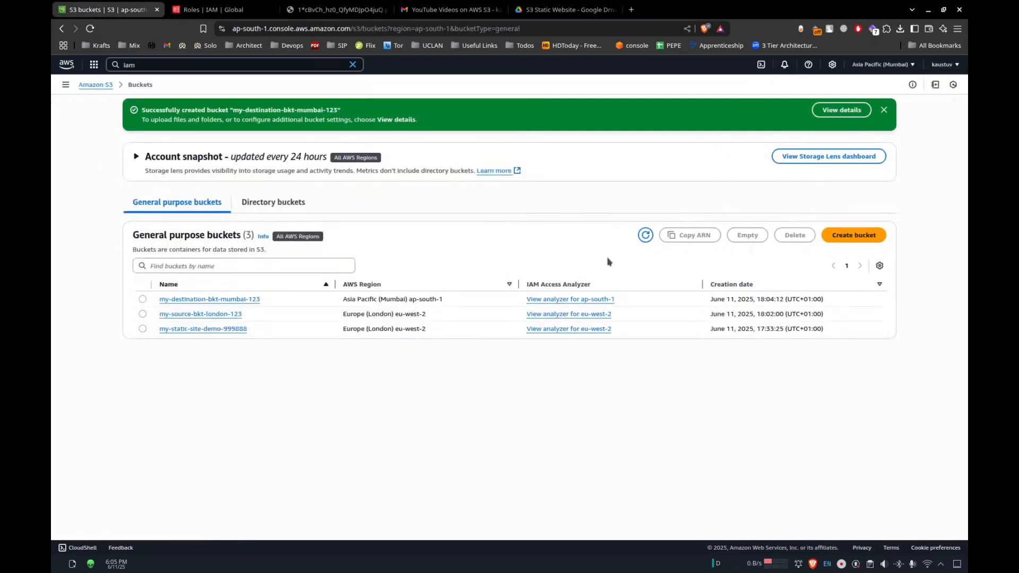
click(95, 85)
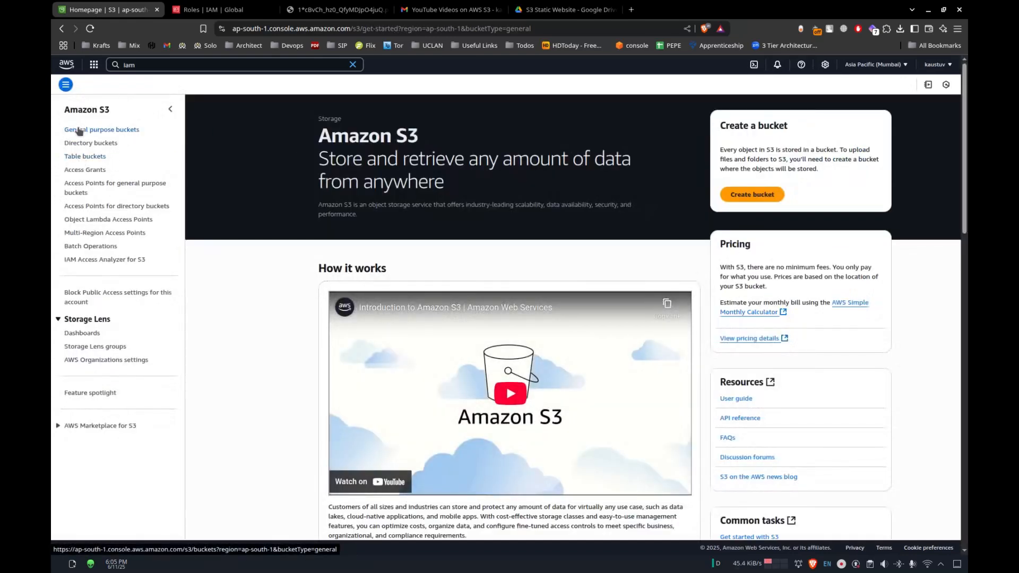
click(106, 144)
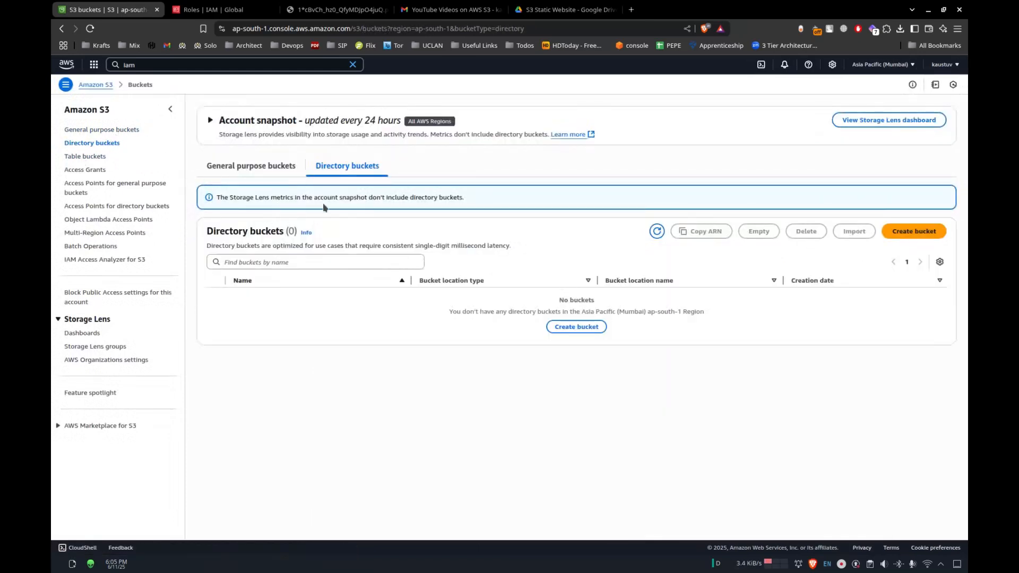
click(106, 86)
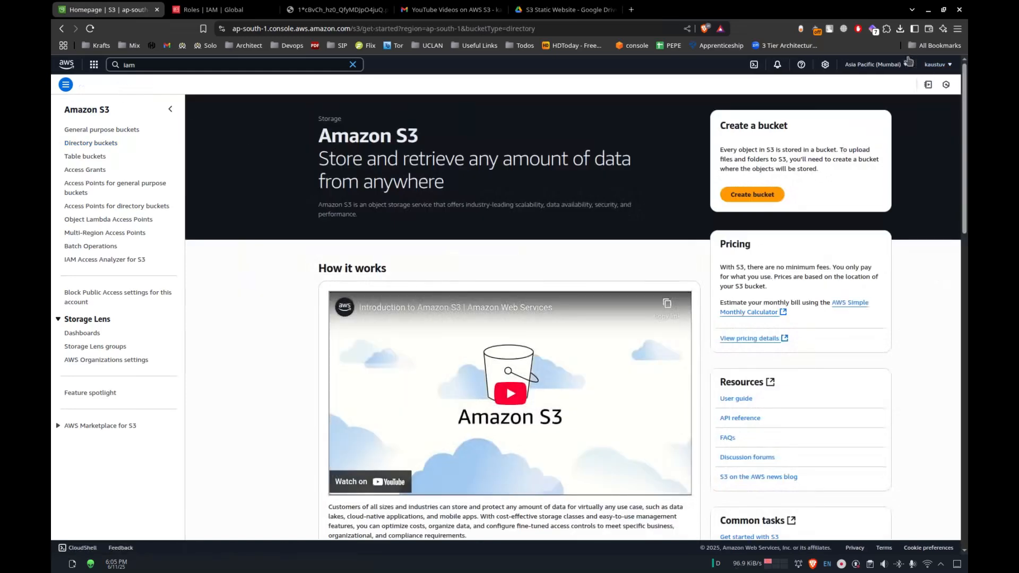
click(895, 66)
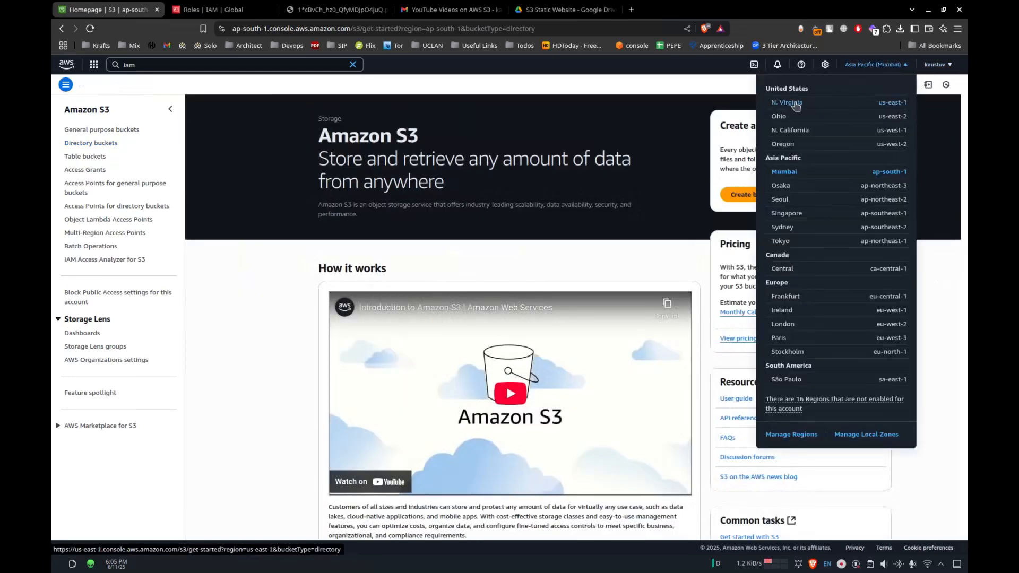
click(783, 324)
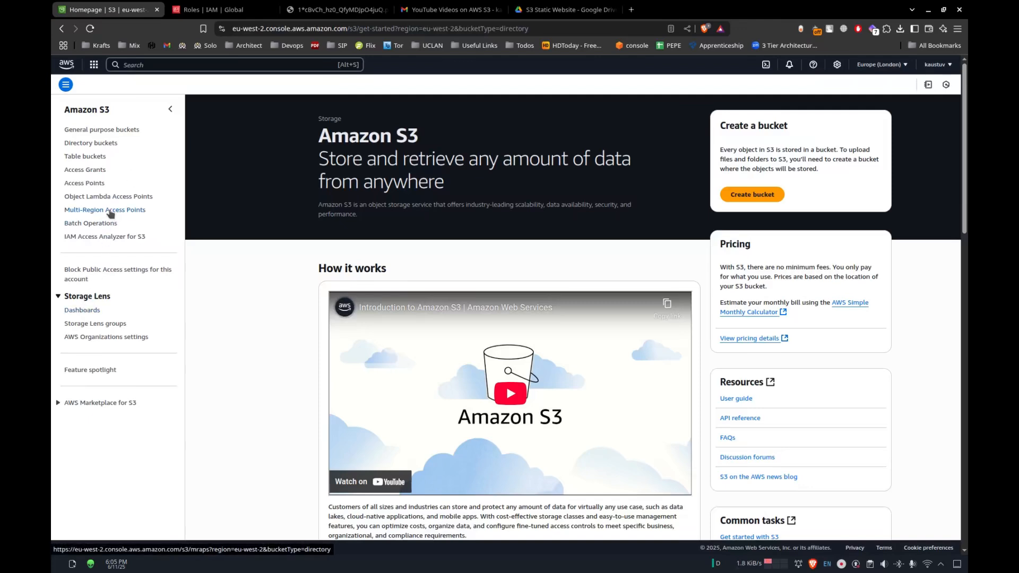
Open my-source-bkt-london-123 from the general purpose buckets and show its replication rules section.
click(97, 156)
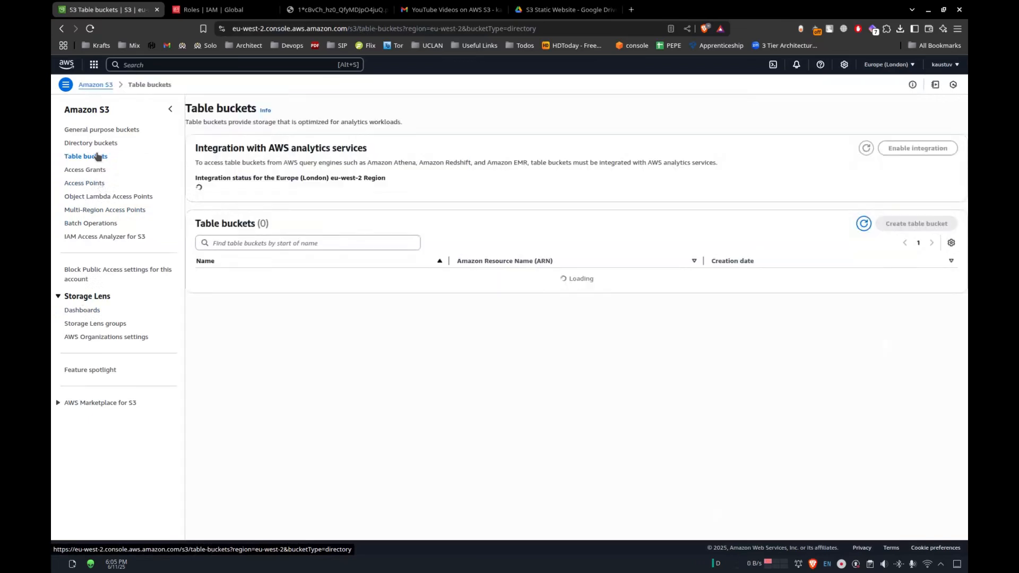
click(108, 143)
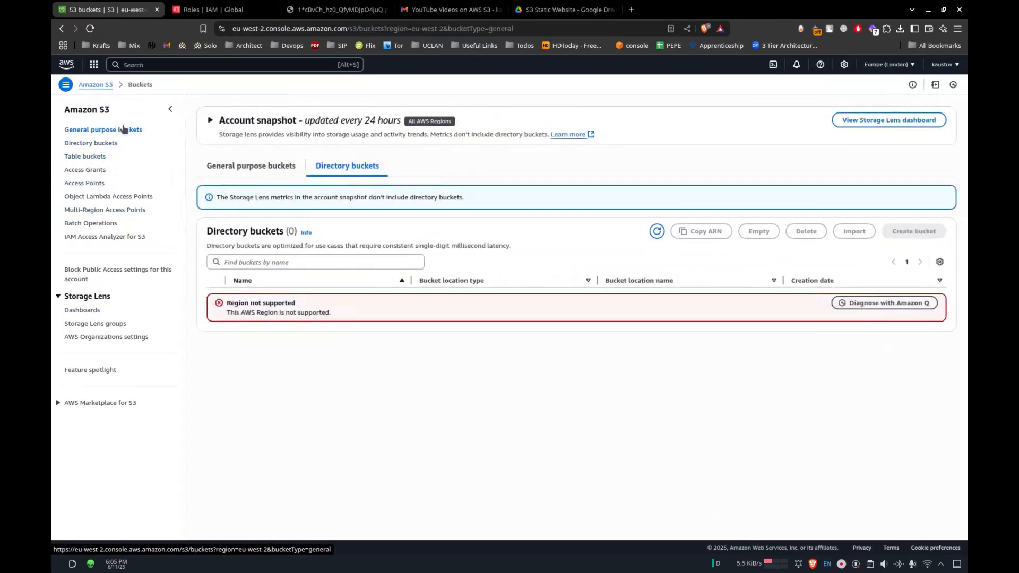
click(124, 130)
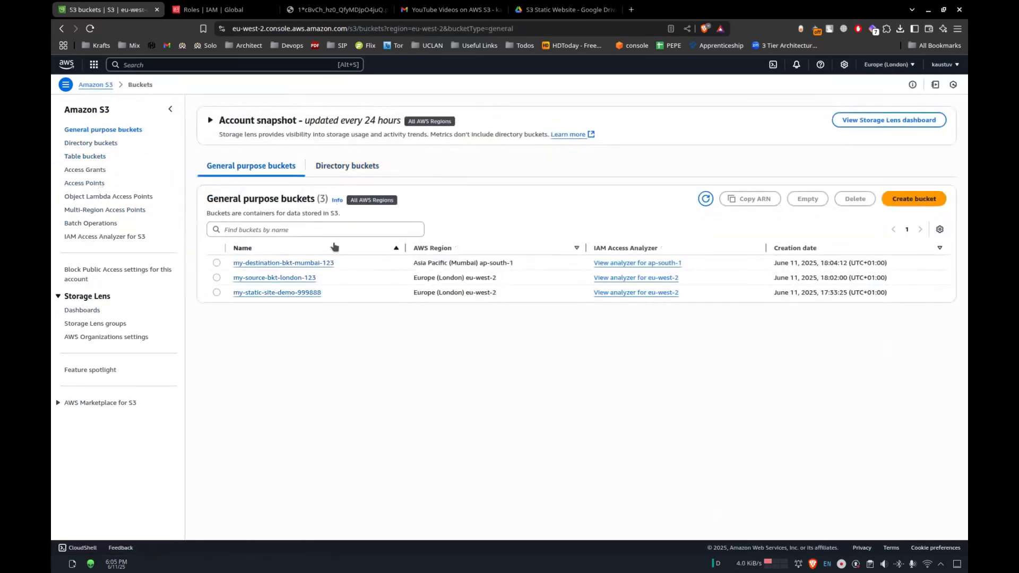
click(284, 279)
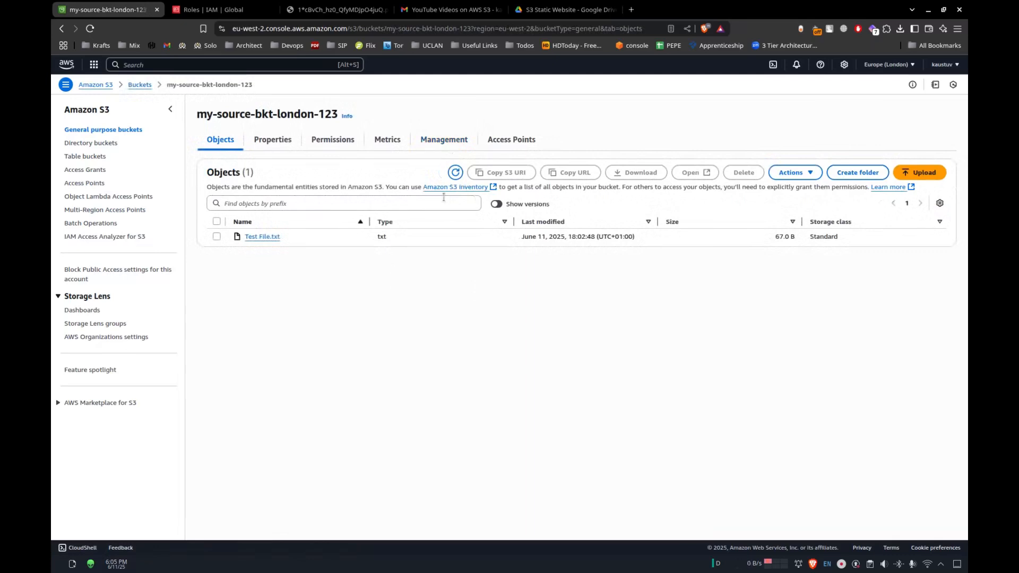
click(446, 143)
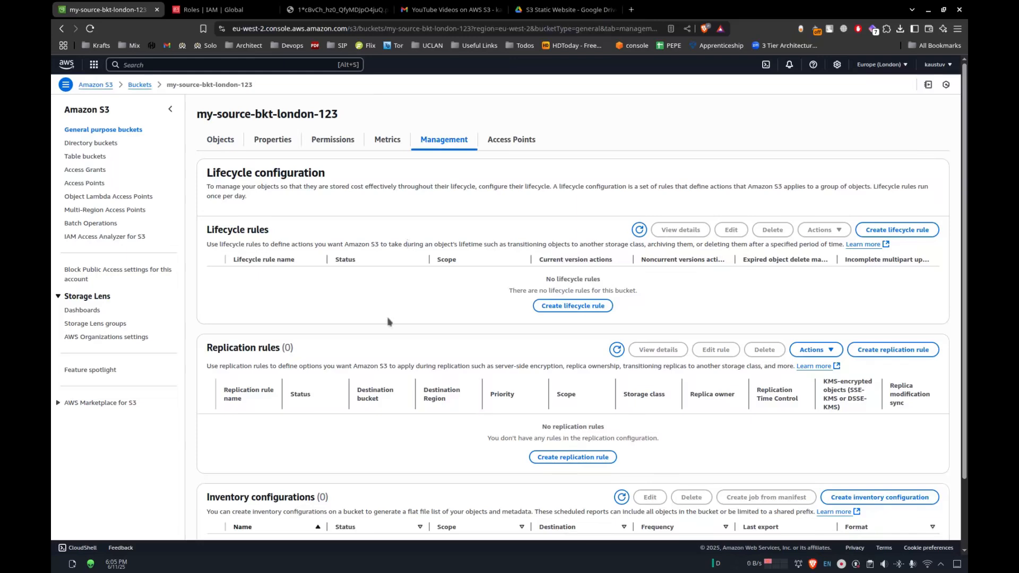
scroll(390, 322, down, 1)
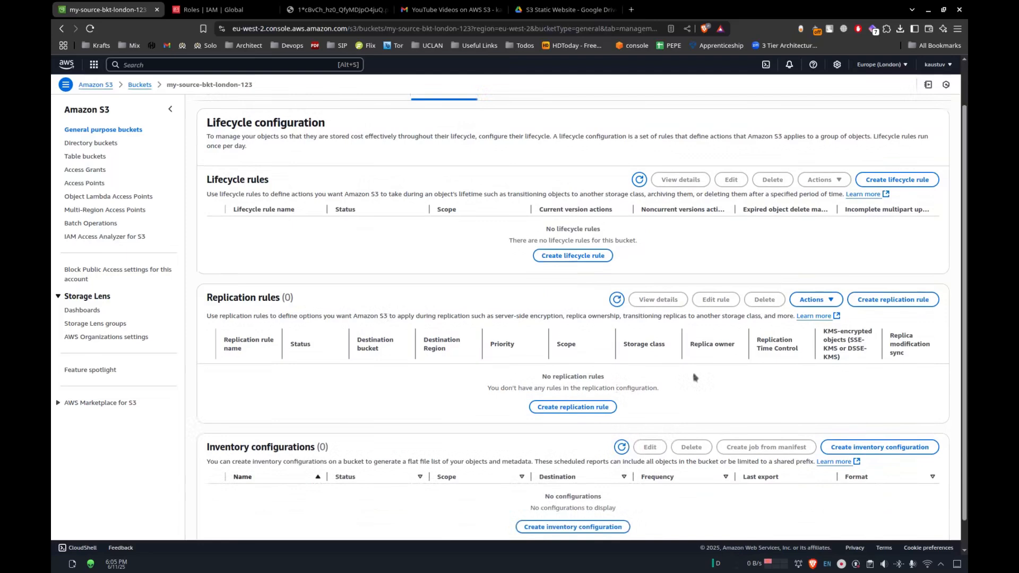
Start a replication rule for the London bucket and name it replicate-to-mumbai.
click(897, 300)
click(227, 172)
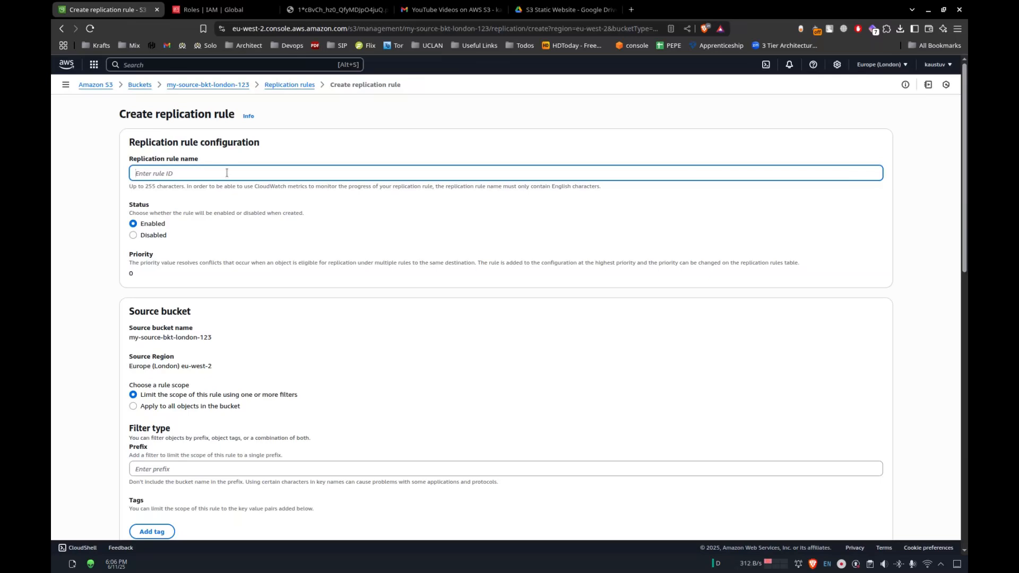
text(replica)
text(te-to-mumab)
text(bai)
click(75, 253)
Try limiting the replication rule's scope with the prefix app.
scroll(74, 253, down, 1)
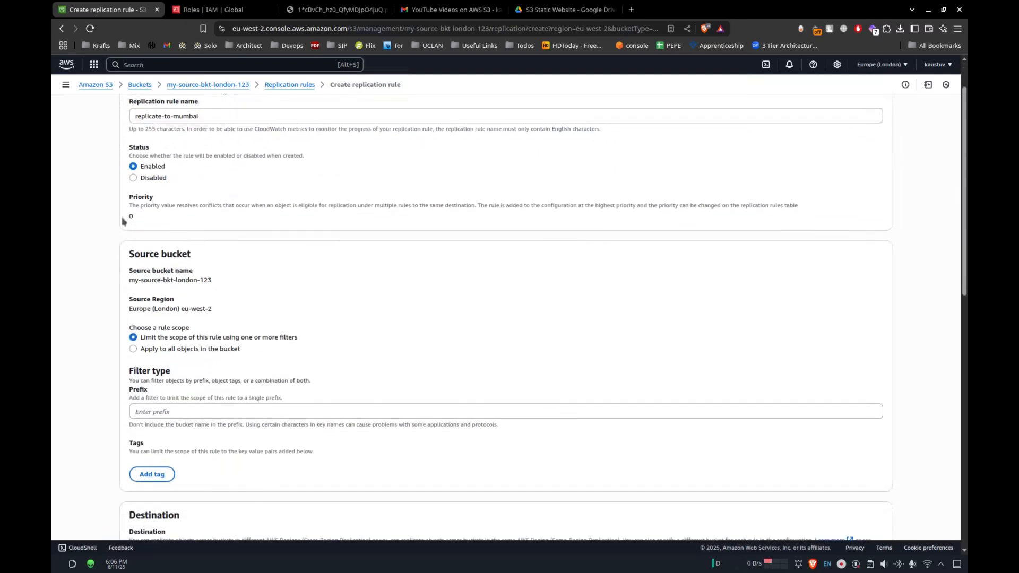
scroll(167, 247, down, 1)
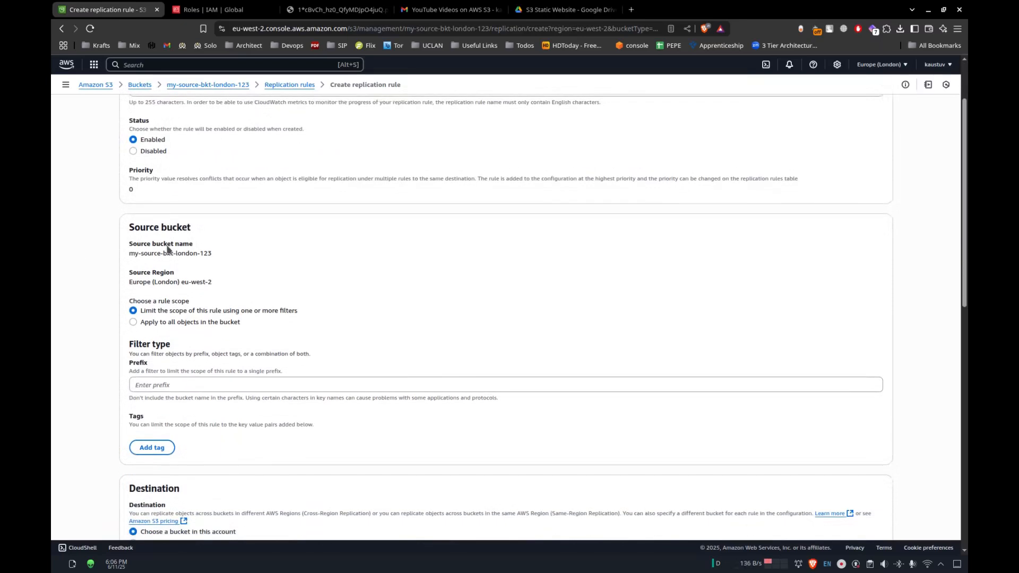
scroll(167, 246, down, 1)
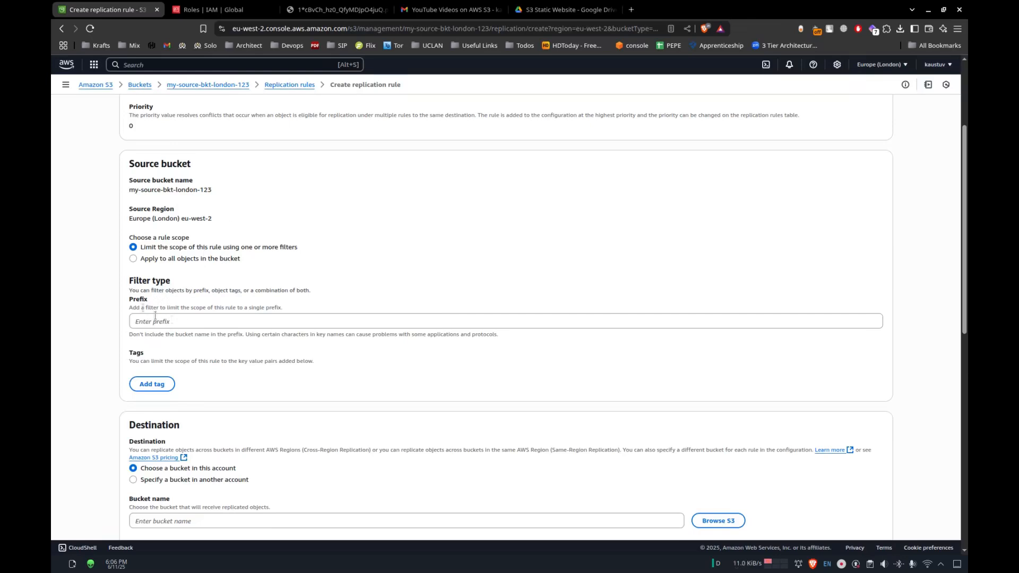
key(alt+Tab)
click(151, 320)
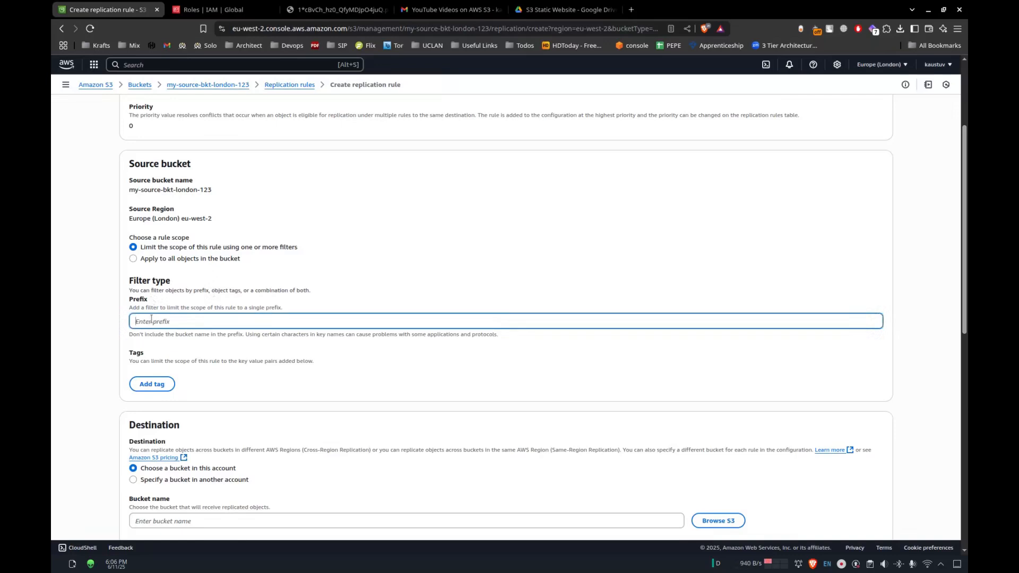
text(app)
drag(170, 321, 124, 324)
Apply the rule to all objects in the source bucket and choose my-destination-bkt-mumbai-123 as its destination.
click(211, 261)
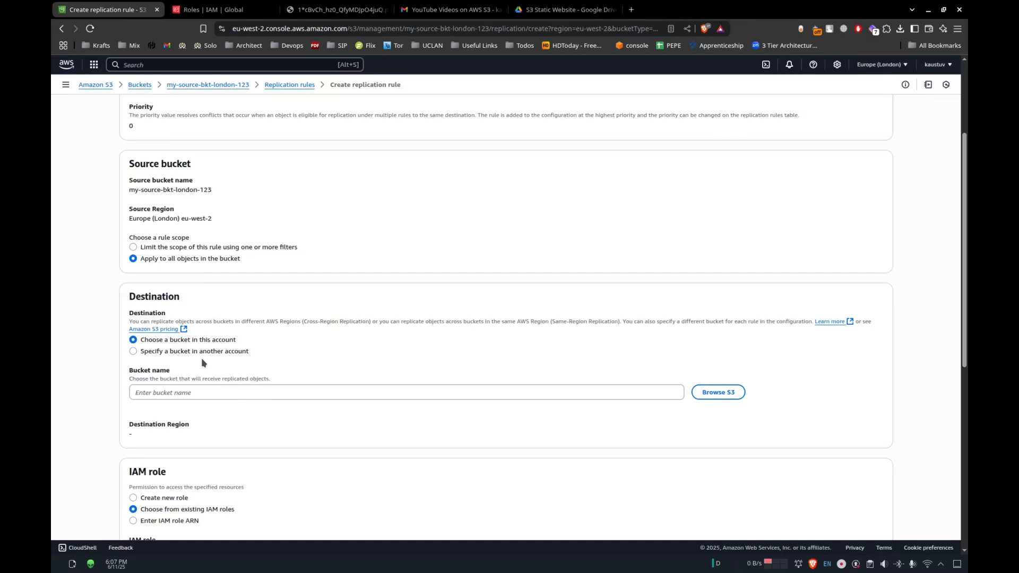
scroll(178, 324, down, 1)
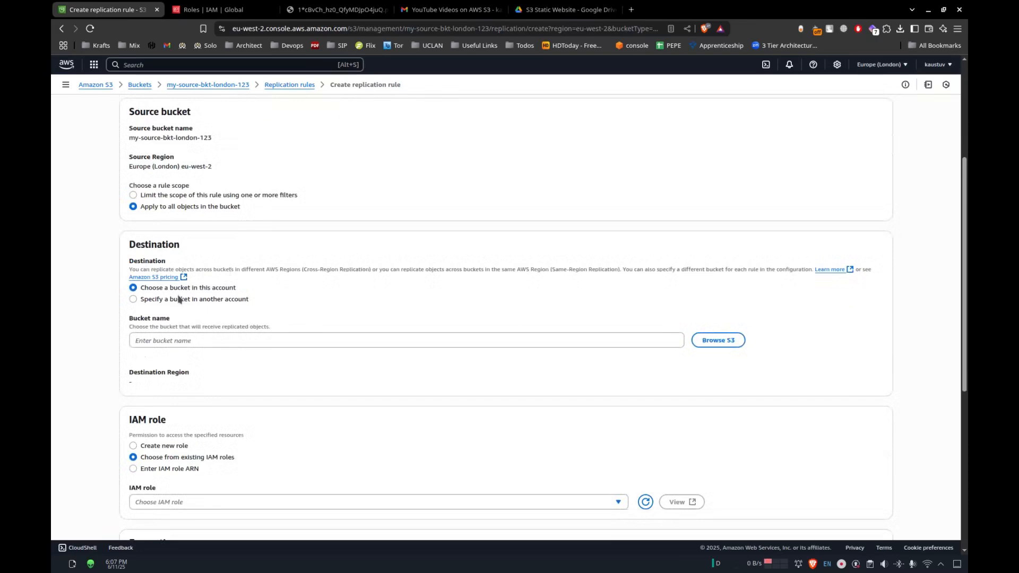
click(254, 340)
click(731, 341)
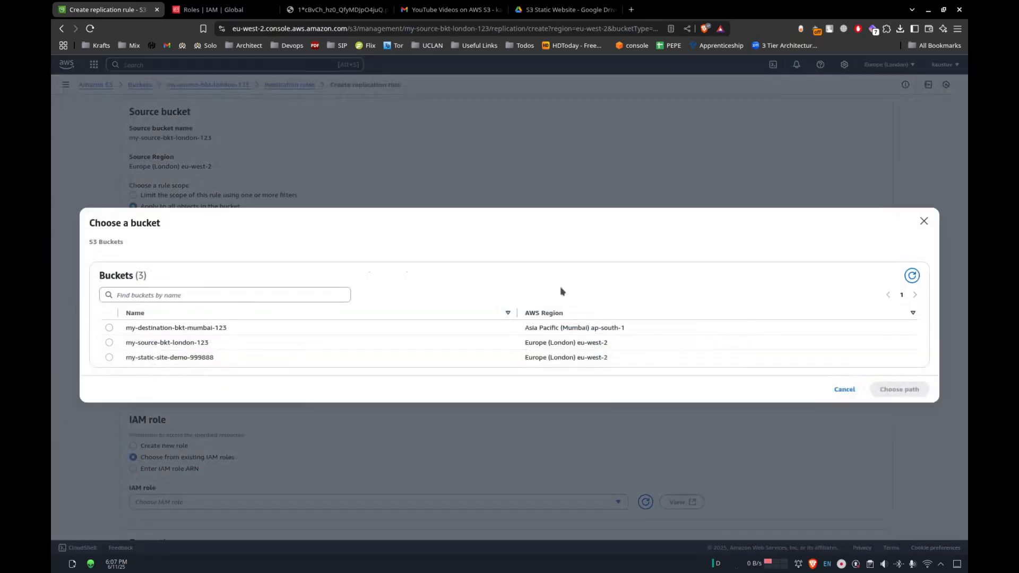
click(109, 328)
click(901, 389)
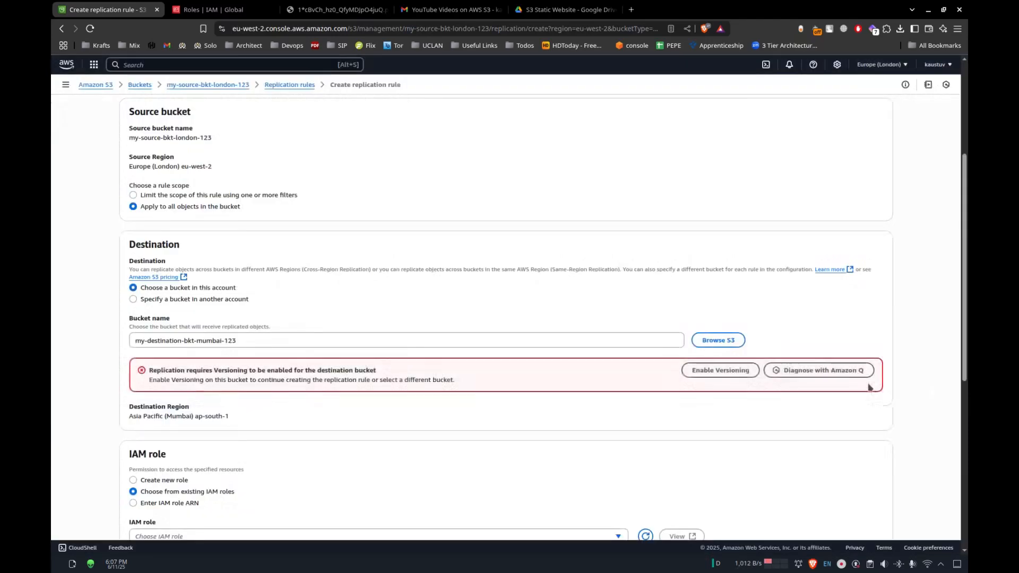
Enable versioning on the Mumbai destination bucket and have the replication rule create a new IAM role.
scroll(104, 382, down, 4)
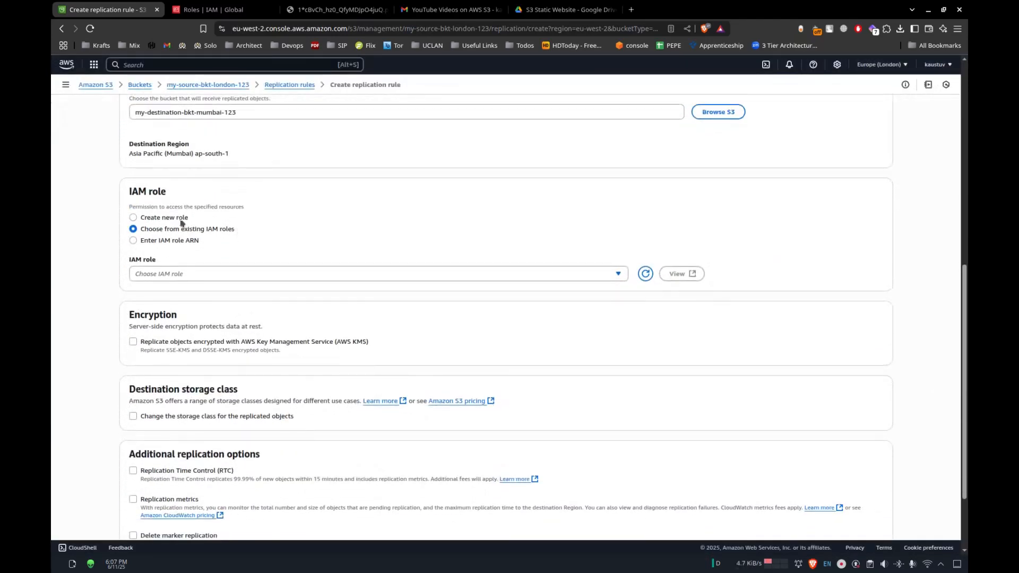
click(181, 219)
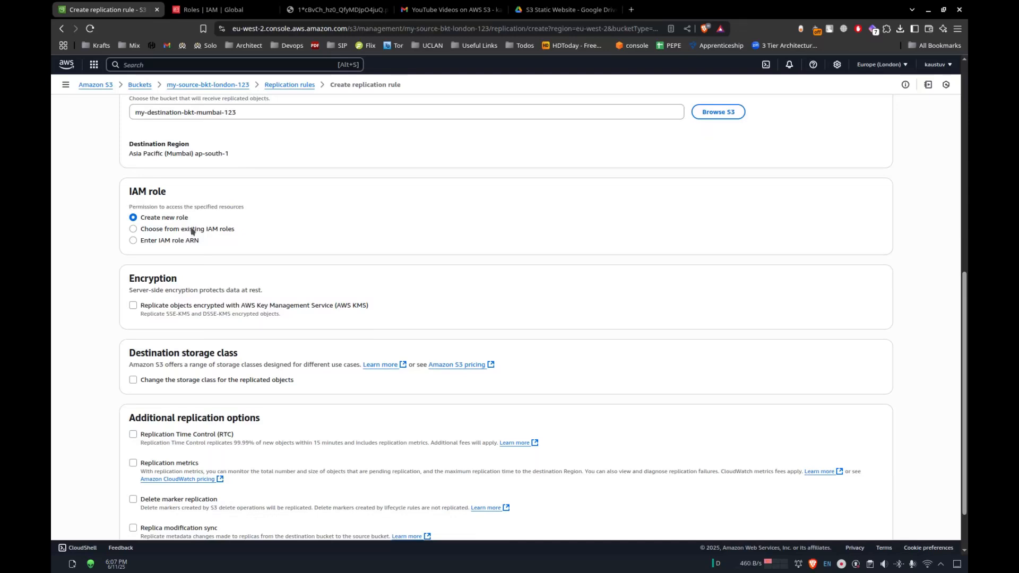
click(171, 230)
click(260, 280)
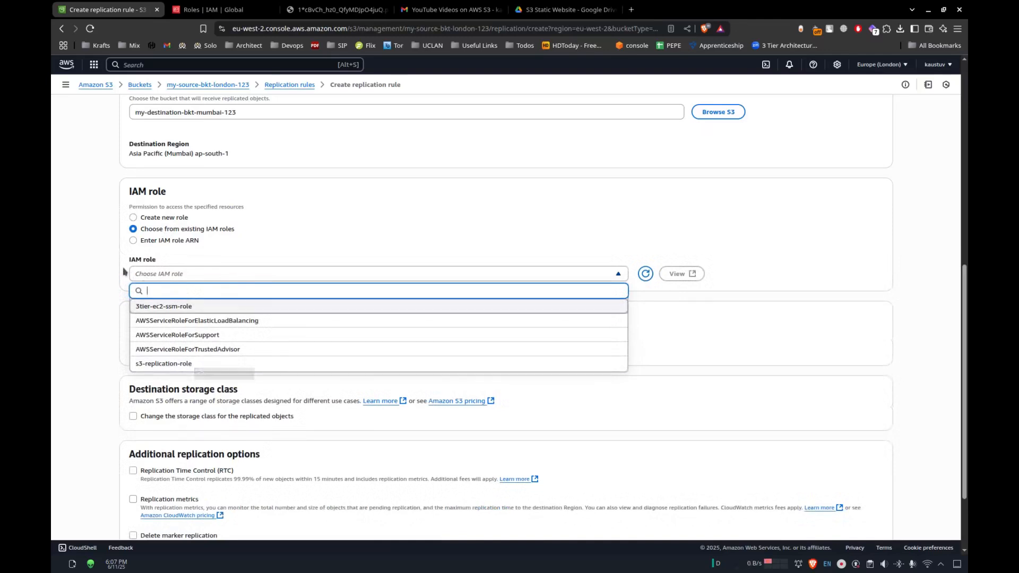
click(100, 266)
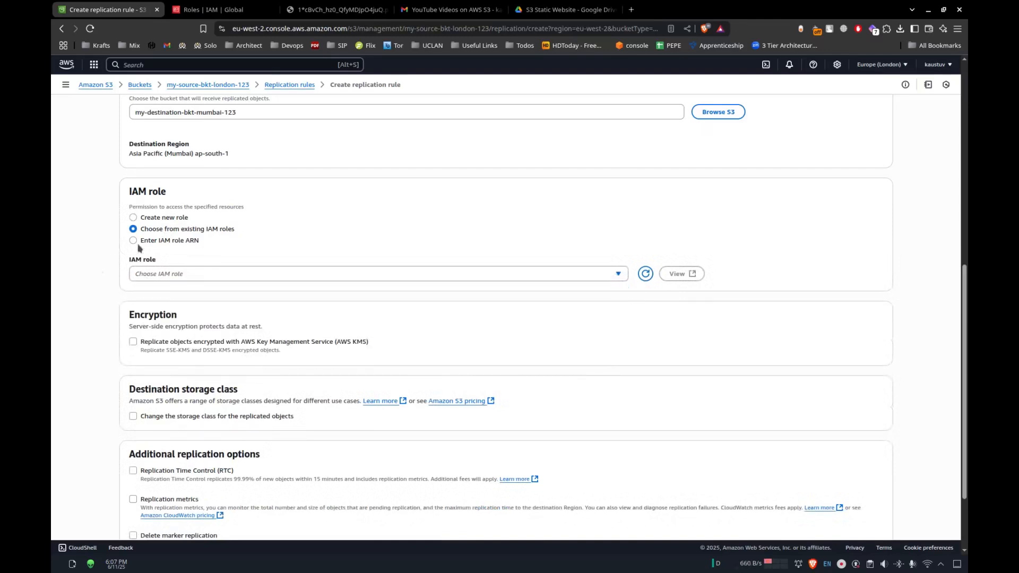
click(171, 276)
click(76, 281)
click(133, 217)
scroll(103, 313, down, 2)
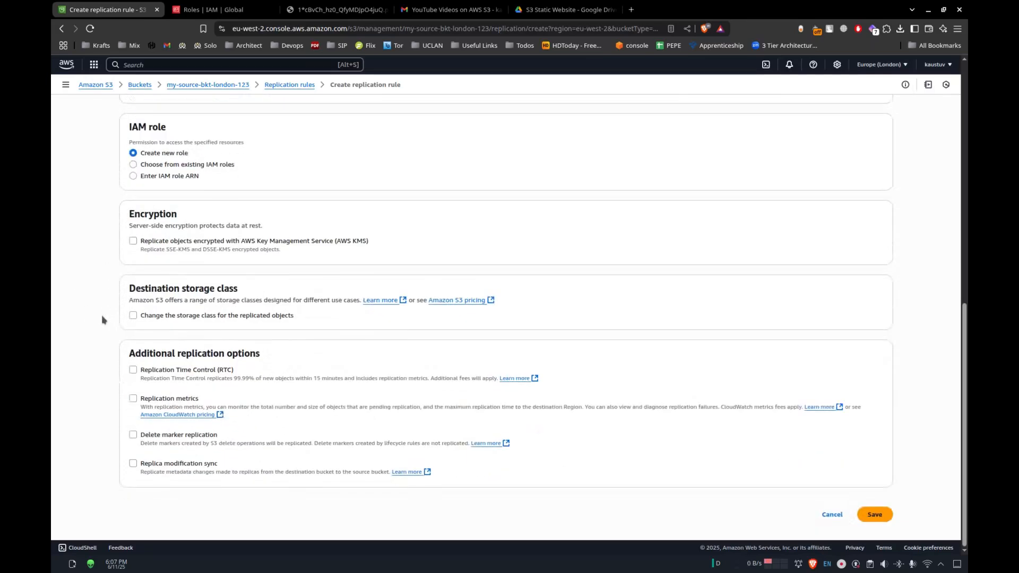
Try changing the replicated objects' storage class to Reduced redundancy and Standard, leaving the storage class override off.
click(190, 315)
scroll(232, 356, down, 3)
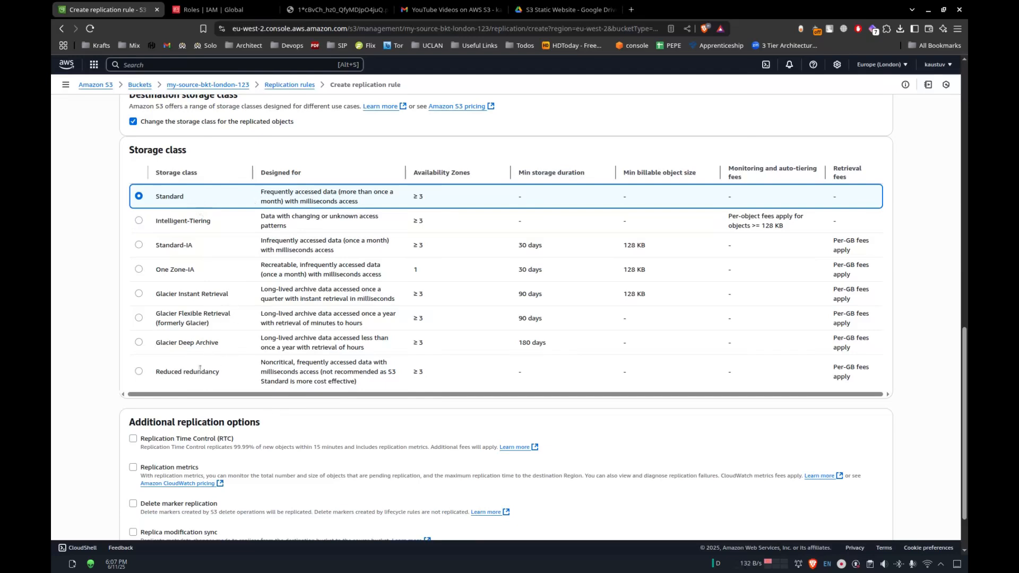
click(139, 372)
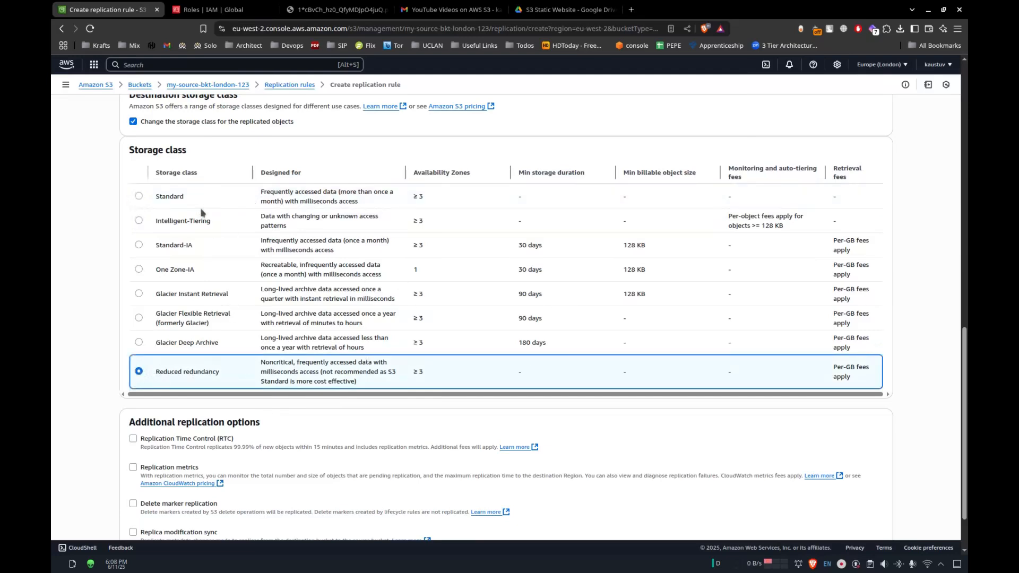
click(139, 197)
scroll(83, 216, up, 2)
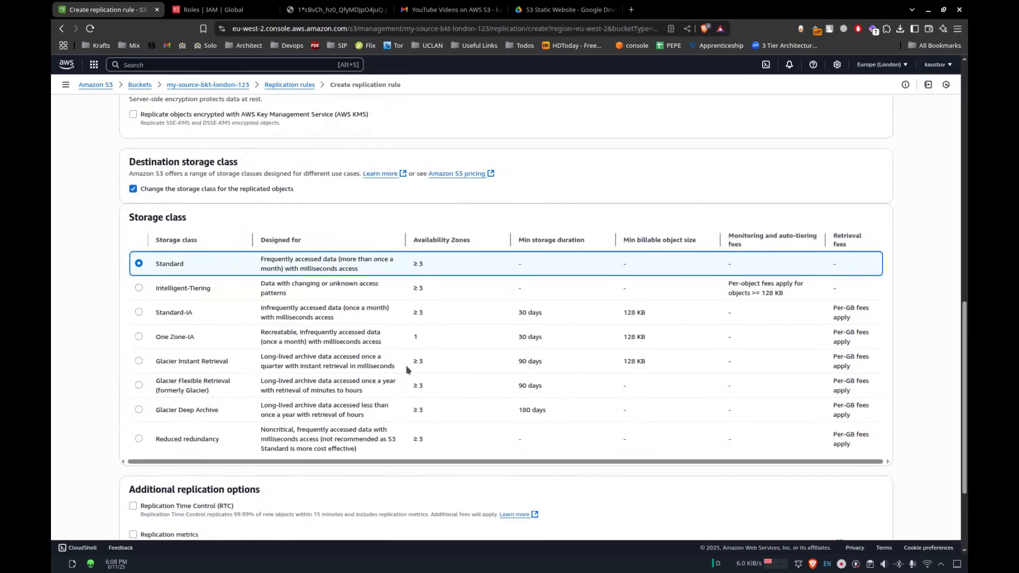
click(178, 190)
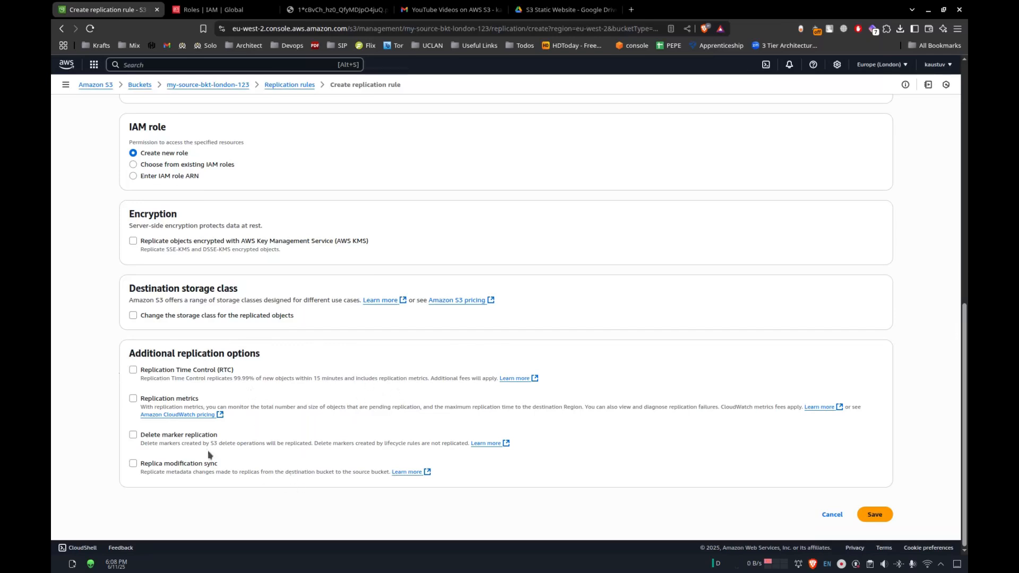
Save the replication rule and choose not to replicate existing objects.
click(872, 517)
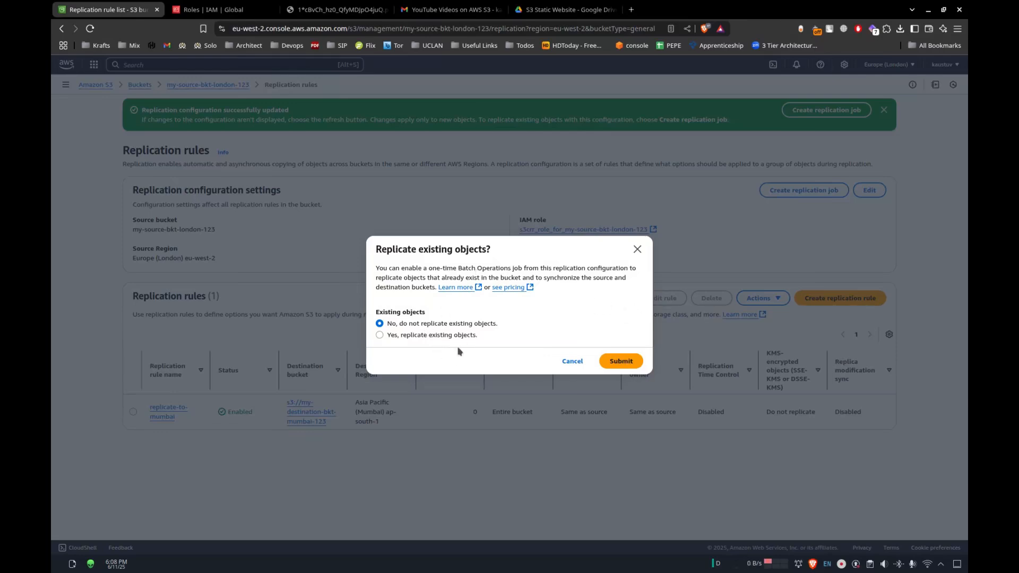
click(440, 340)
click(429, 325)
click(620, 360)
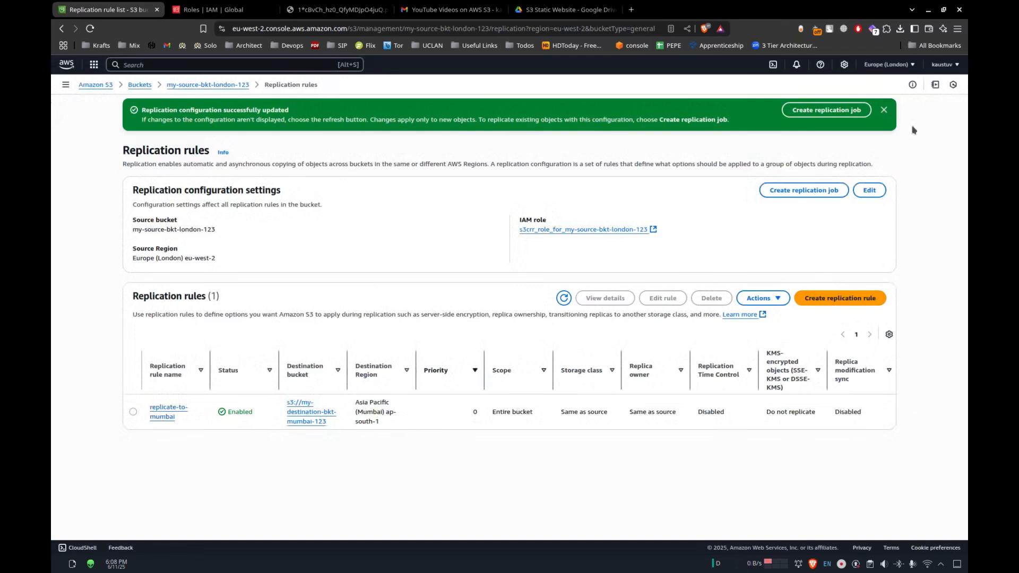
click(884, 110)
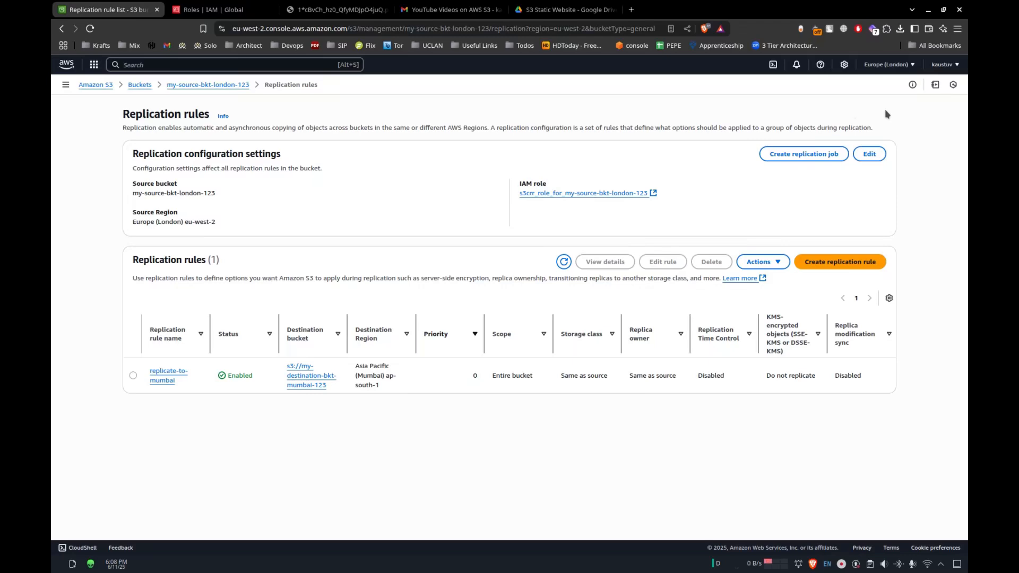
Open the objects of my-source-bkt-london-123 and open my-destination-bkt-mumbai-123 in a separate browser tab beside it.
click(194, 87)
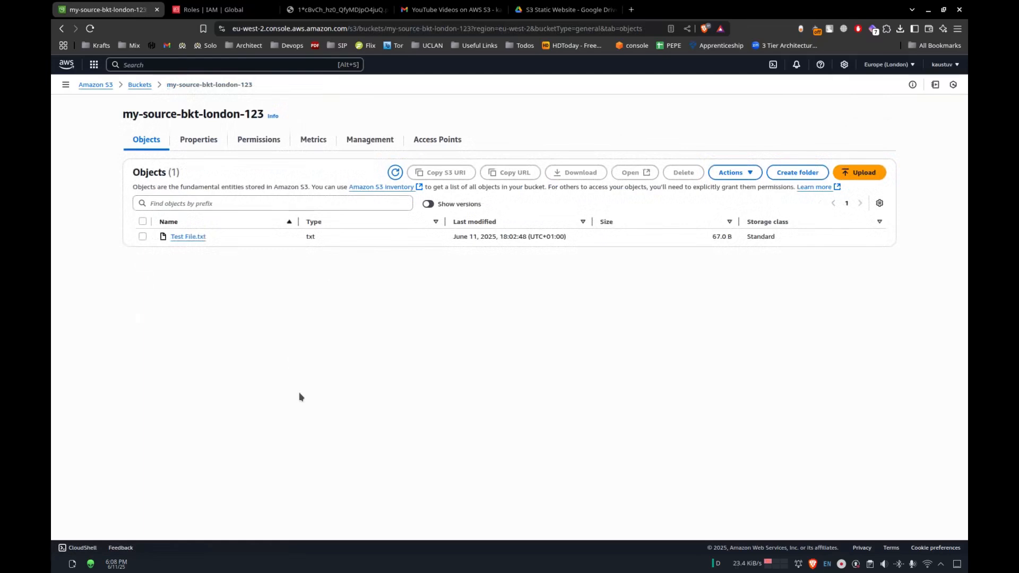
middle_click(140, 85)
drag(329, 4, 215, 8)
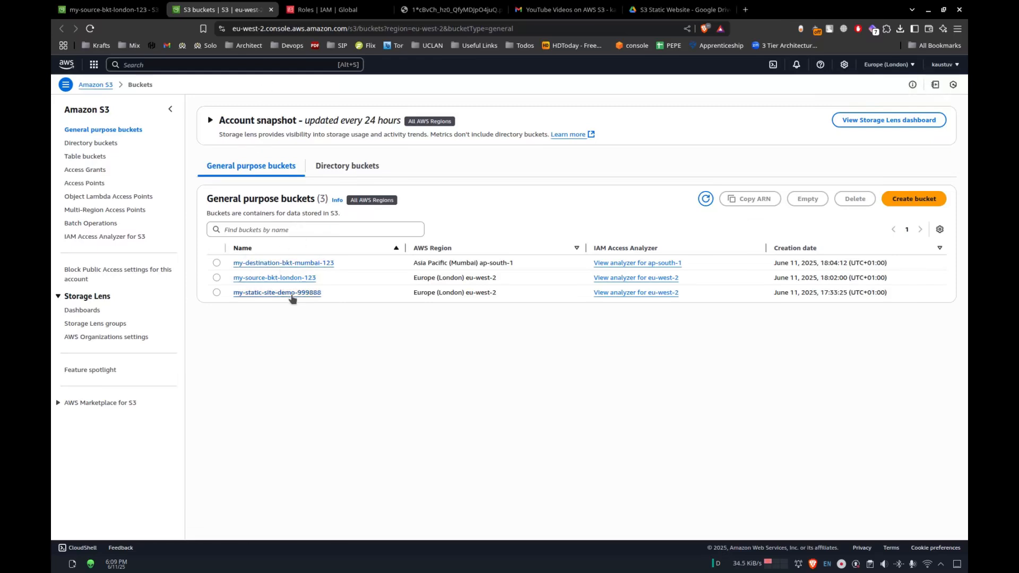
click(270, 266)
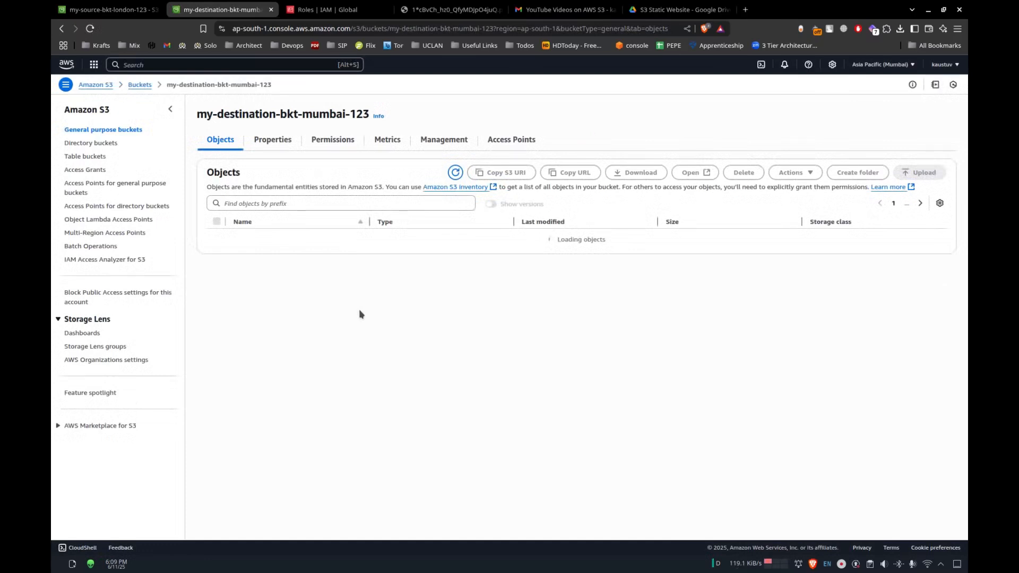
Switch to Test File.txt in Kate, add the line "This is a new change in this file." and save the file.
click(109, 10)
key(alt+Tab)
key(alt+Tab)
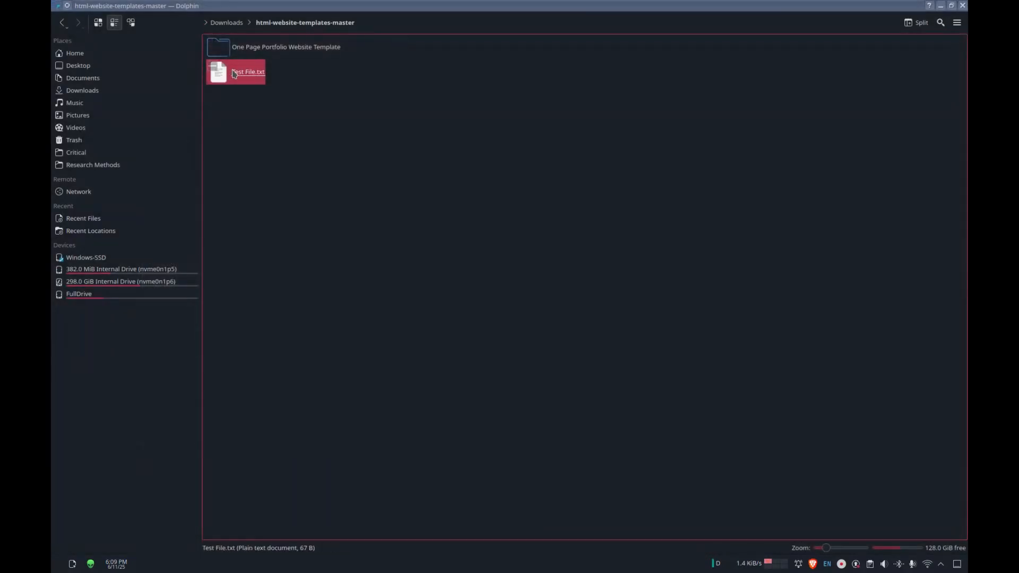
click(246, 121)
click(255, 74)
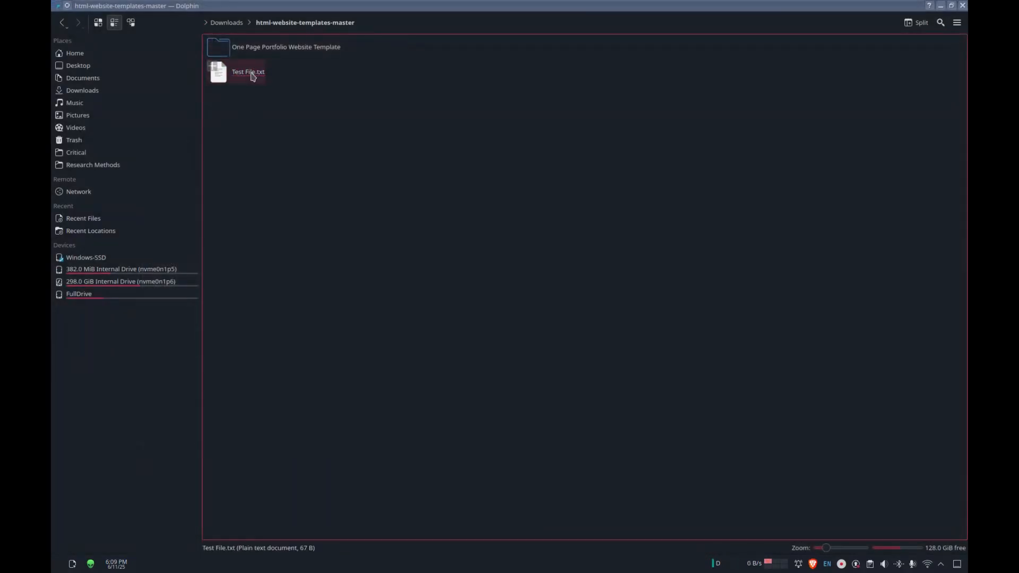
key(alt+Tab)
key(alt+Tab)
key(alt+Tab)
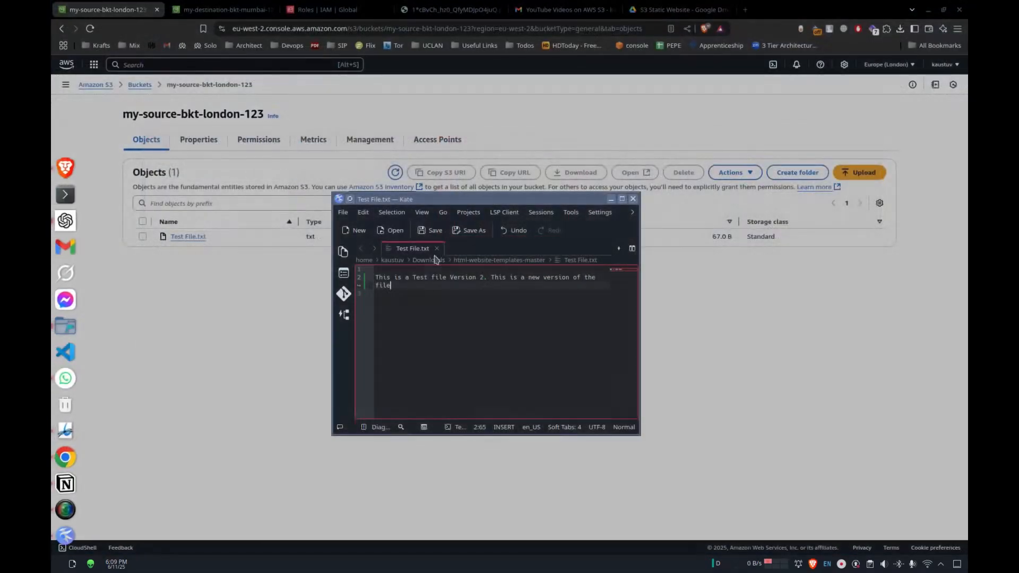
key(Return)
text(v)
key(BackSpace)
text(This is a new change in this file)
key(ctrl+s)
Upload the edited Test File.txt from Dolphin to my-source-bkt-london-123 and show the bucket's object versions.
key(alt+Tab)
key(alt+Tab)
key(alt+Tab)
drag(248, 72, 350, 289)
key(alt+Tab)
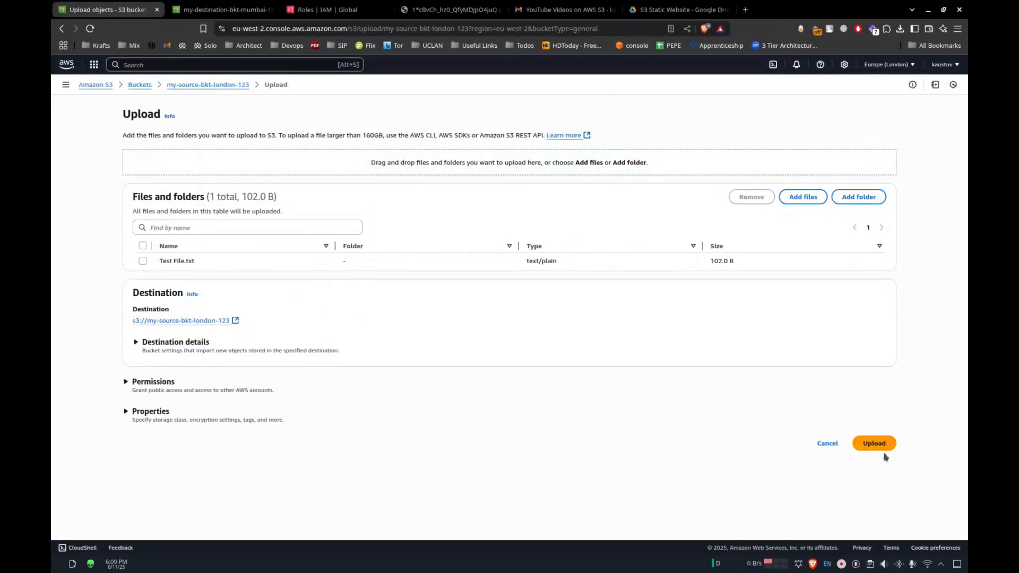
click(879, 455)
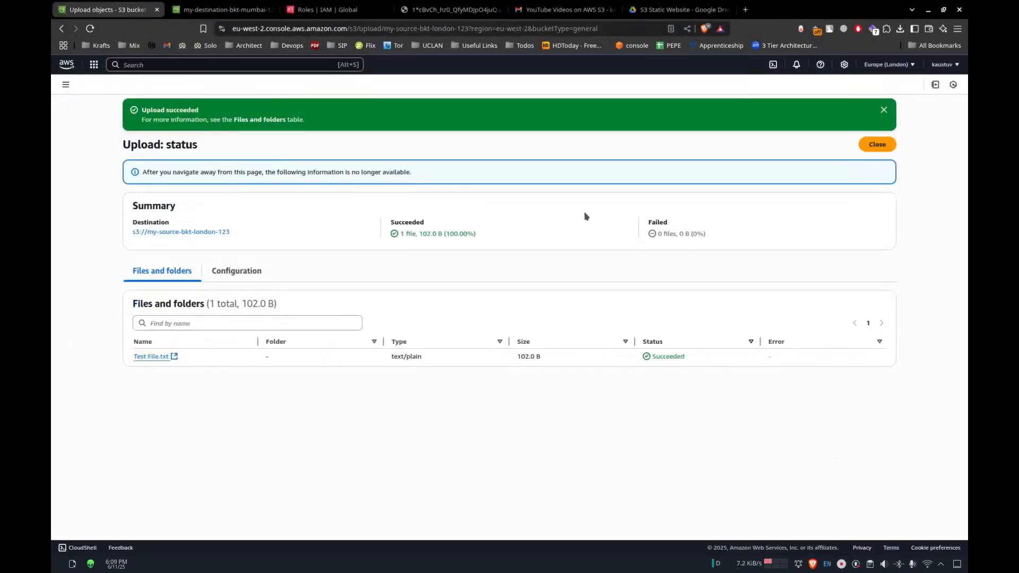
click(196, 234)
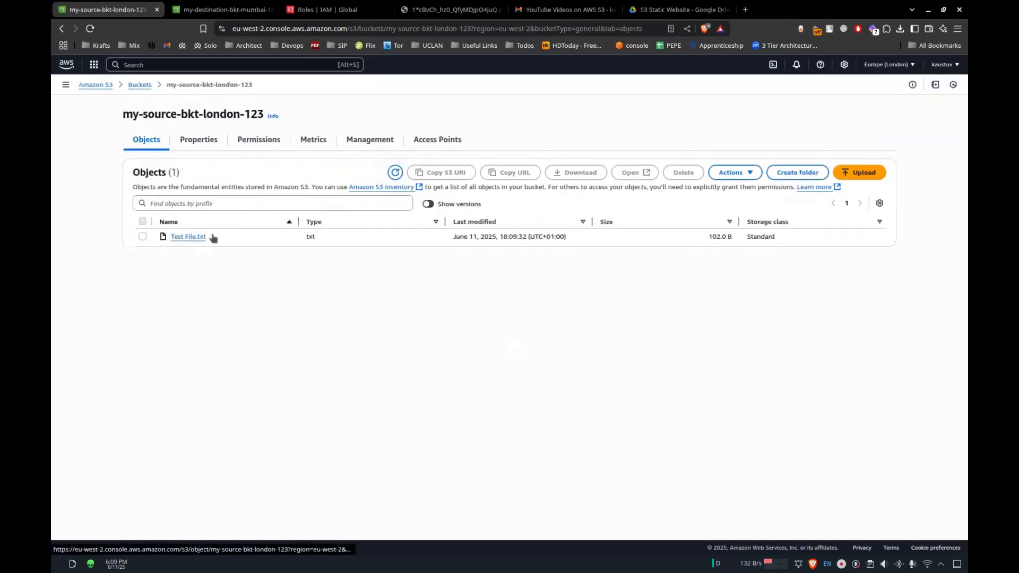
click(453, 207)
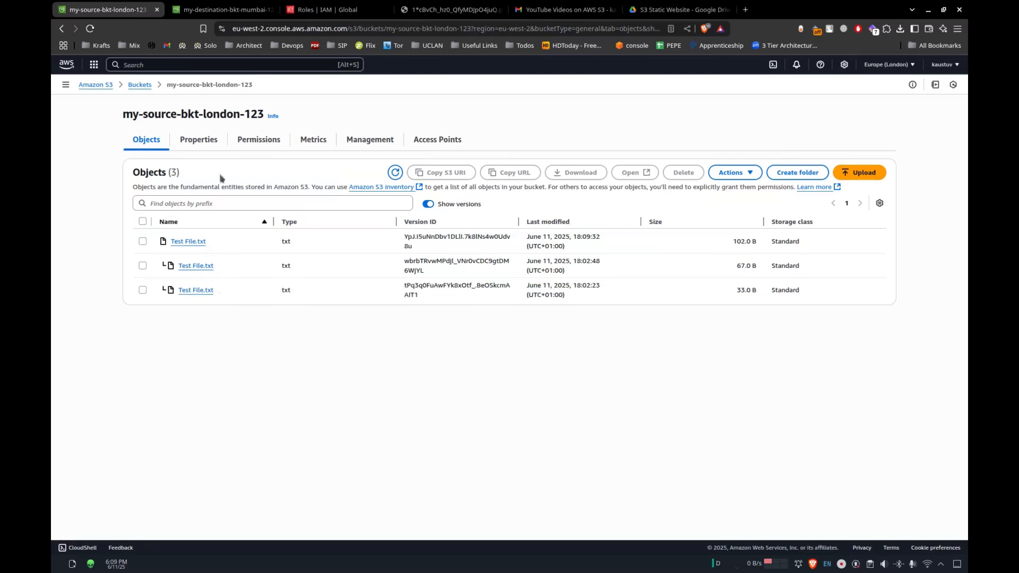
Reload the Mumbai bucket's objects and compare its Test File.txt versions with those in the London bucket.
click(226, 9)
key(ctrl+r)
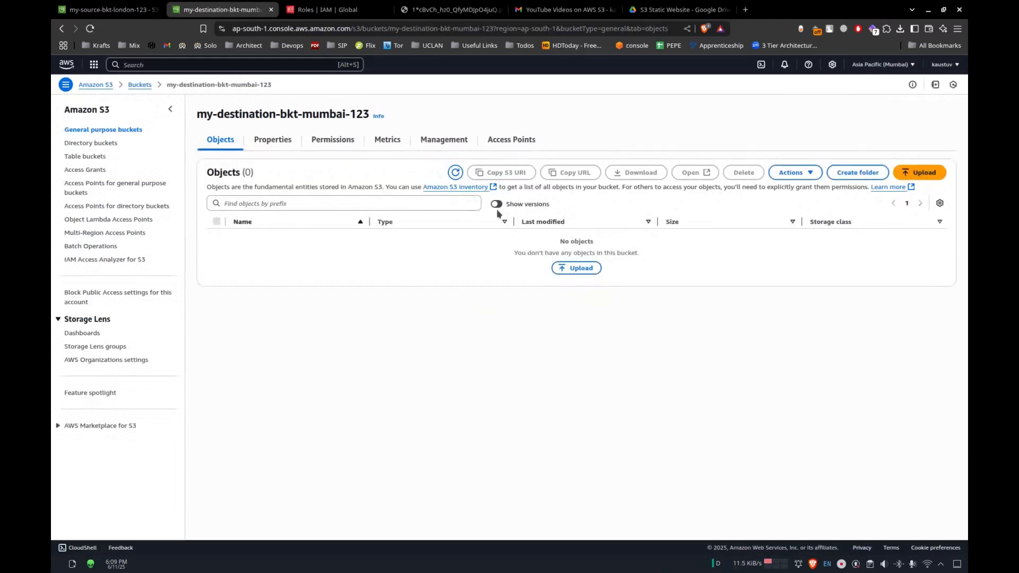
click(497, 204)
click(498, 204)
key(F5)
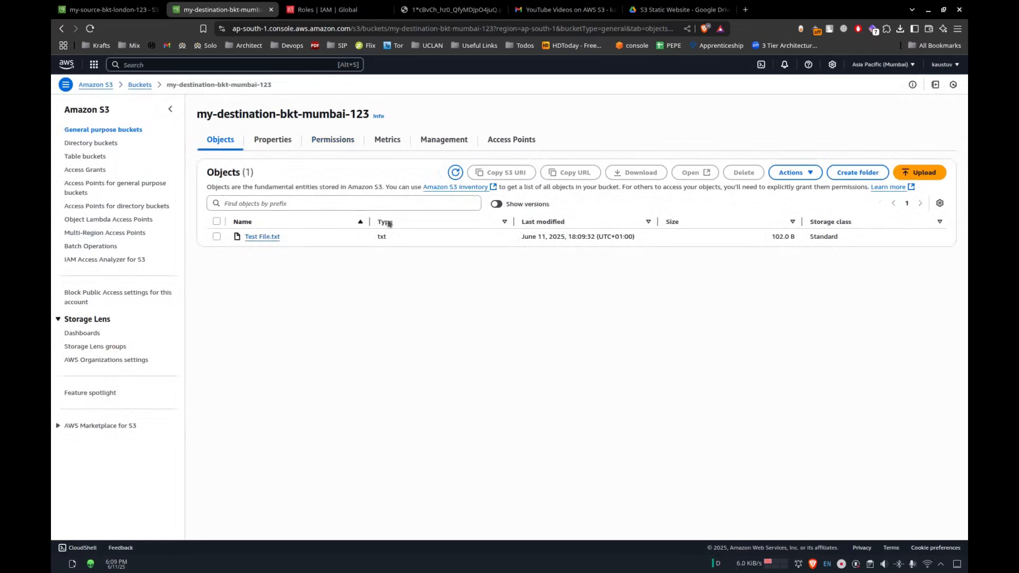
click(498, 205)
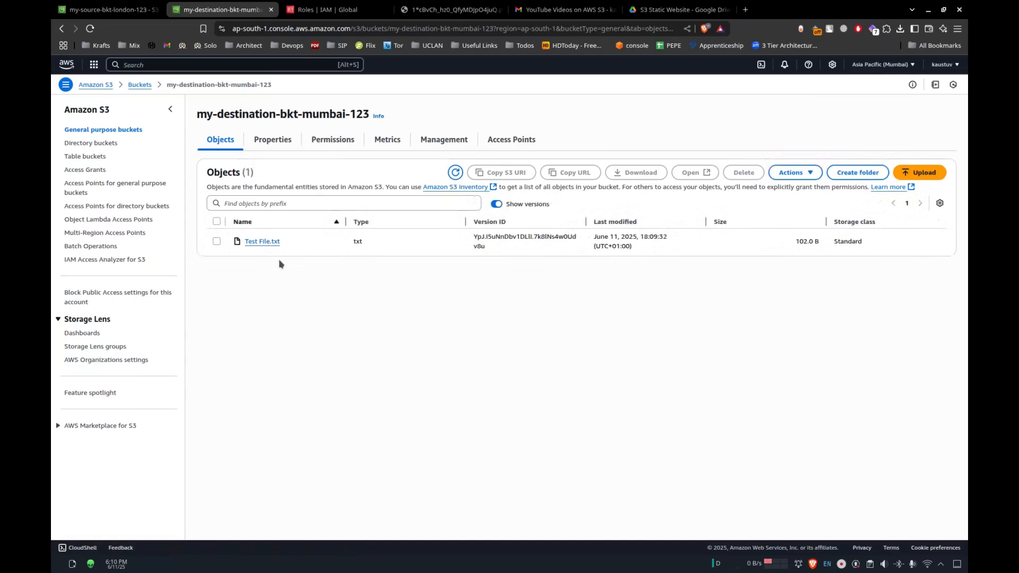
click(111, 7)
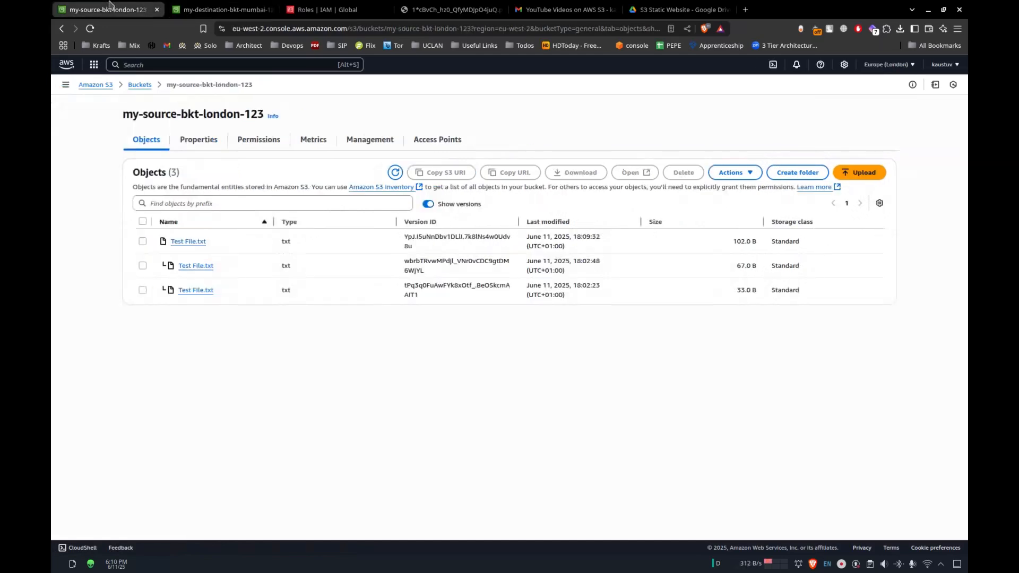
key(alt+Tab)
right_click(235, 75)
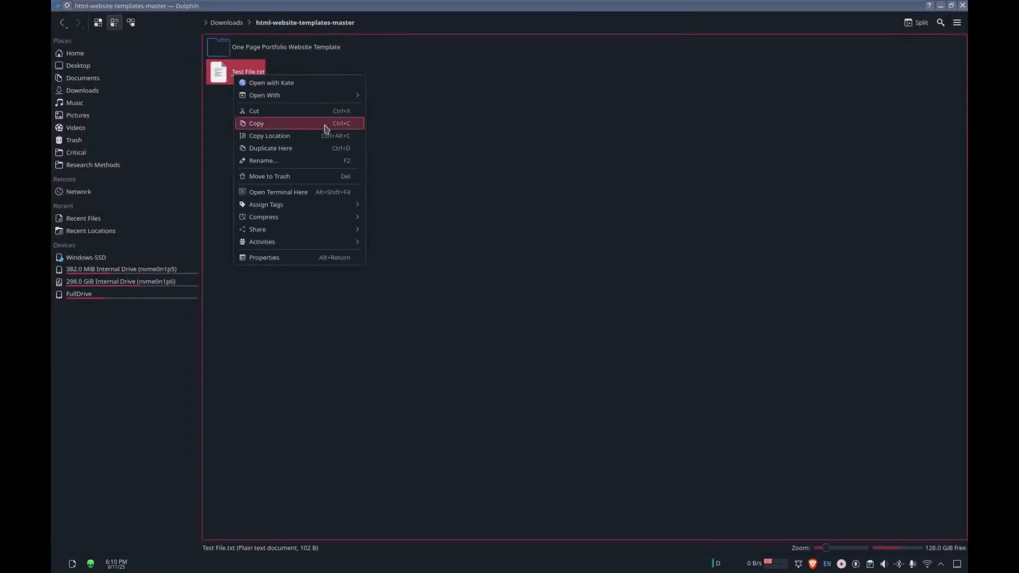
mouse_move(349, 100)
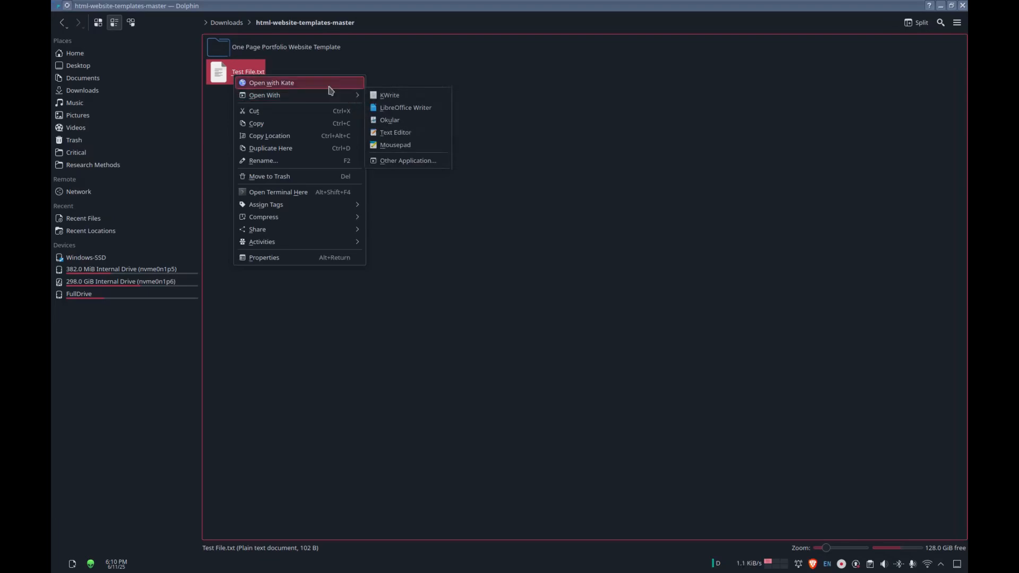
key(Down)
key(Down)
key(Down)
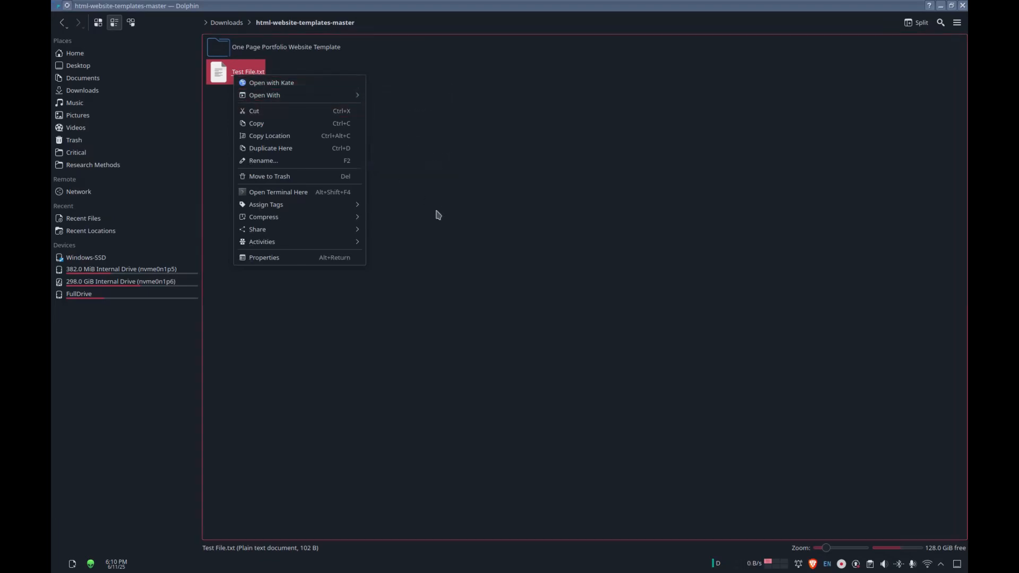
Add another line starting "Again another chagne" to Test File.txt in Kate, save it and close the editor.
key(alt+Tab)
key(alt+Tab)
key(Return)
text(Again another f)
text(hagne th)
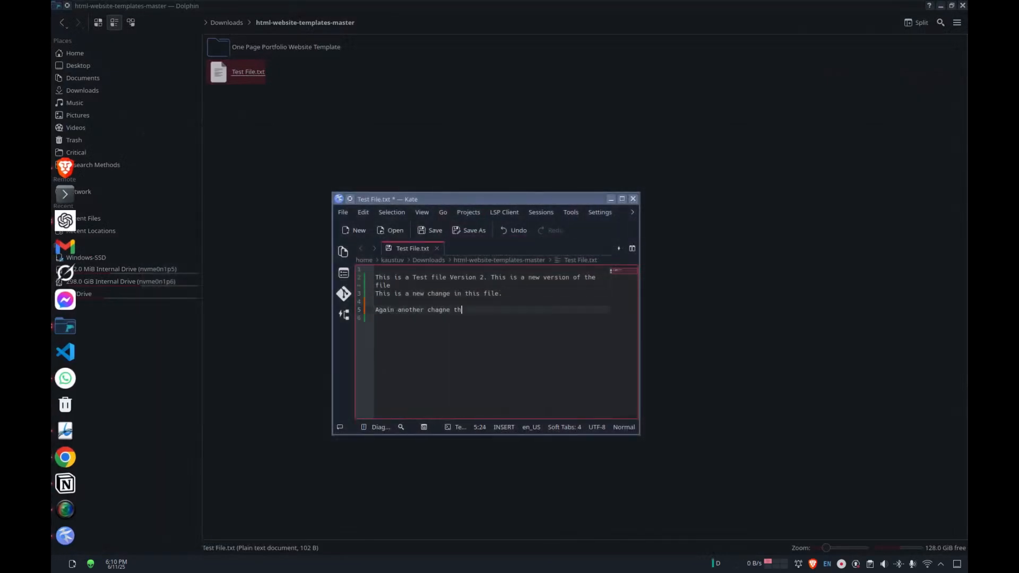
key(BackSpace)
text(the file.)
key(ctrl+s)
key(alt+F4)
Upload the newly changed Test File.txt from Dolphin to my-source-bkt-london-123 and return to the bucket's object list.
key(alt+Tab)
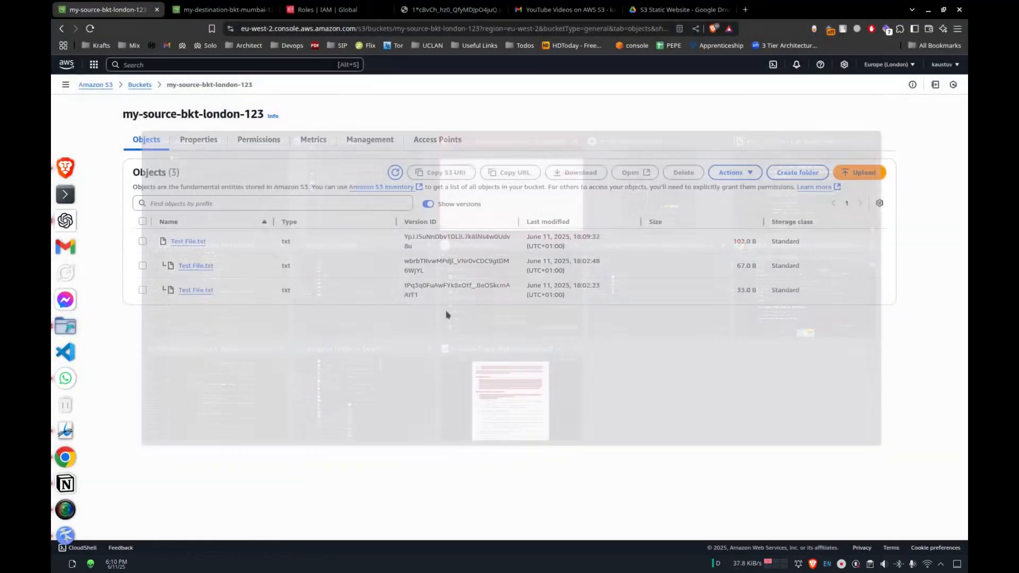
click(860, 172)
key(alt+Tab)
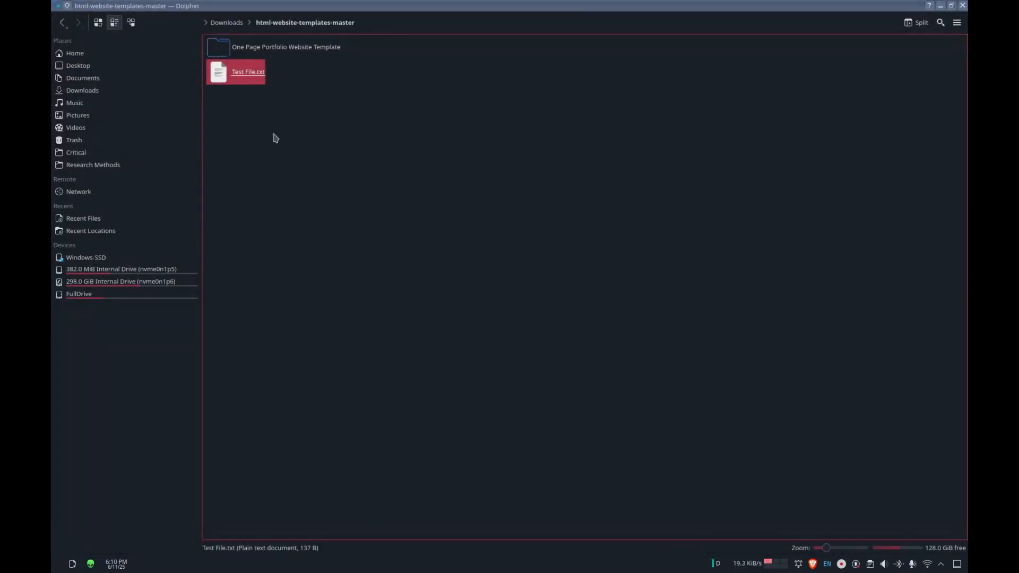
drag(218, 70, 388, 246)
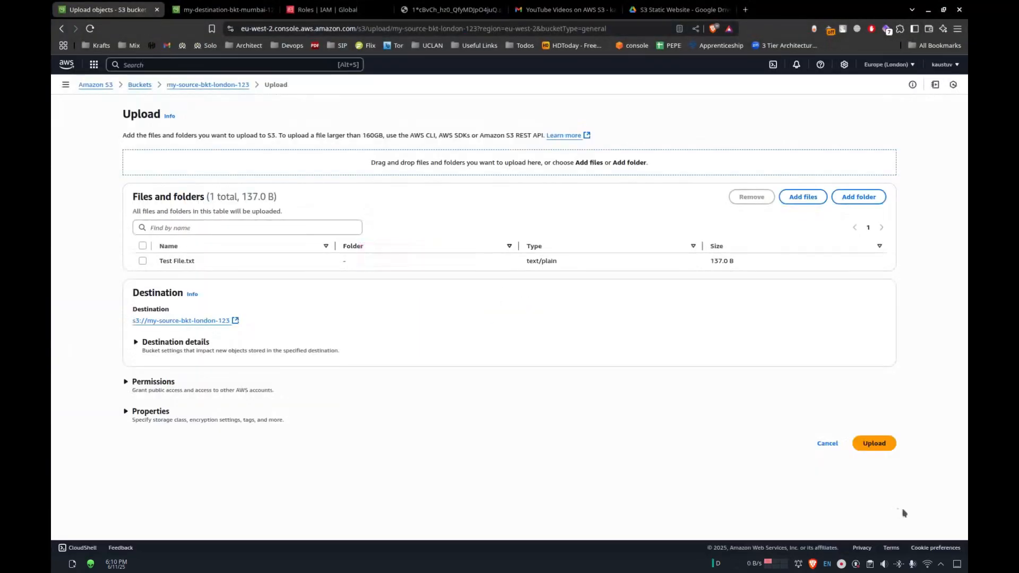
click(876, 444)
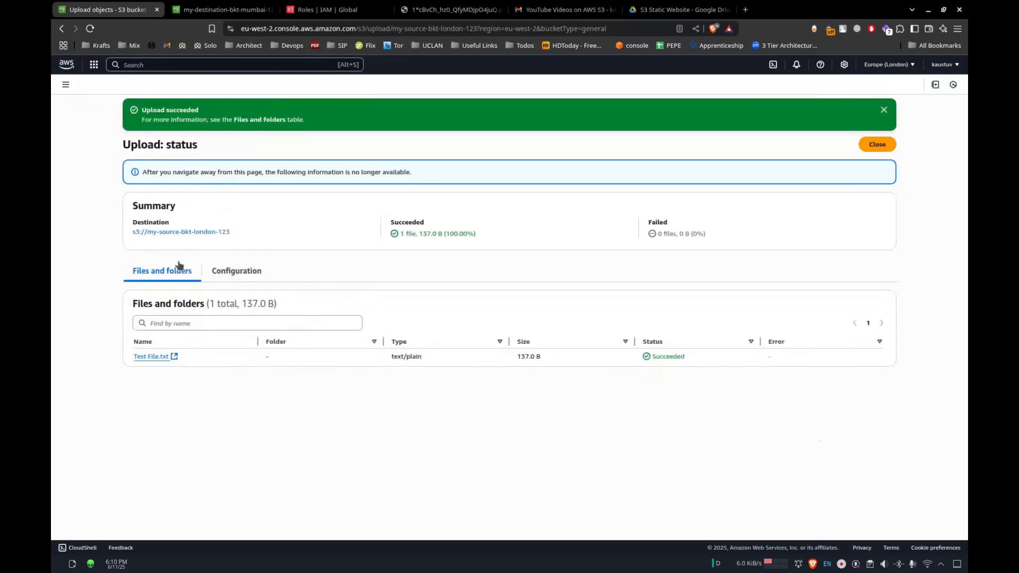
click(178, 231)
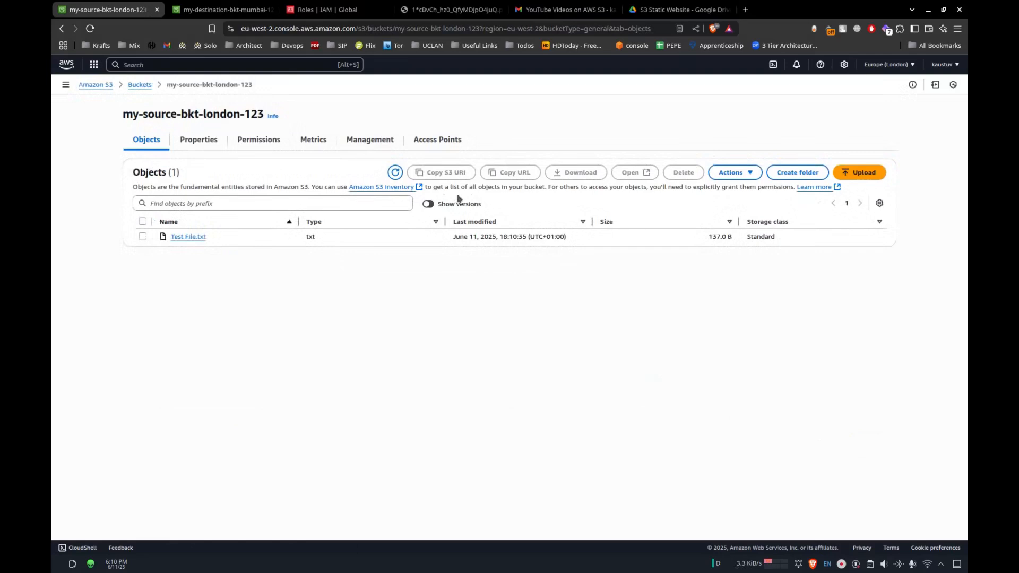
Show the object versions in my-source-bkt-london-123 and compare them with the reloaded Test File.txt versions in my-destination-bkt-mumbai-123.
click(430, 205)
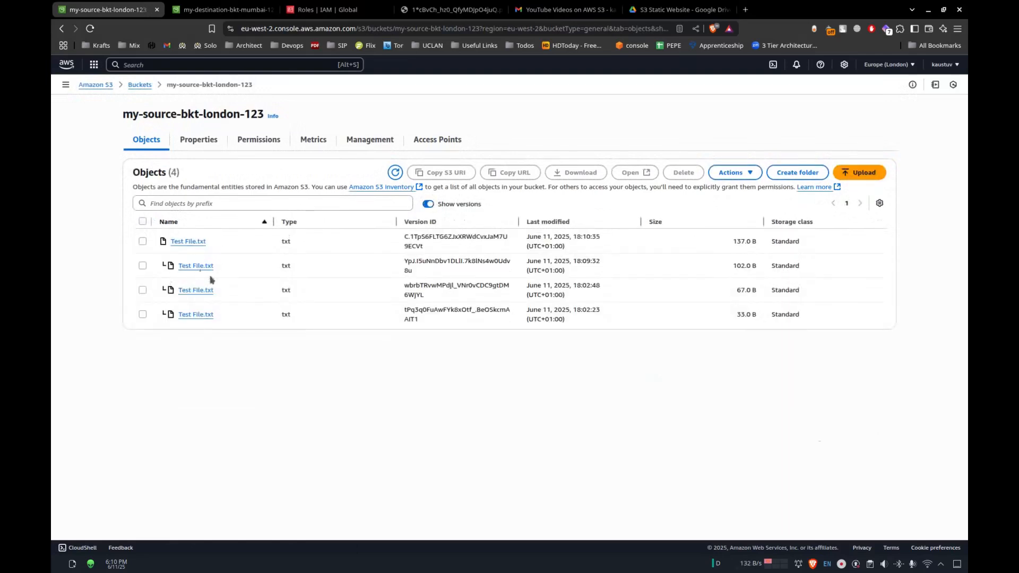
click(222, 6)
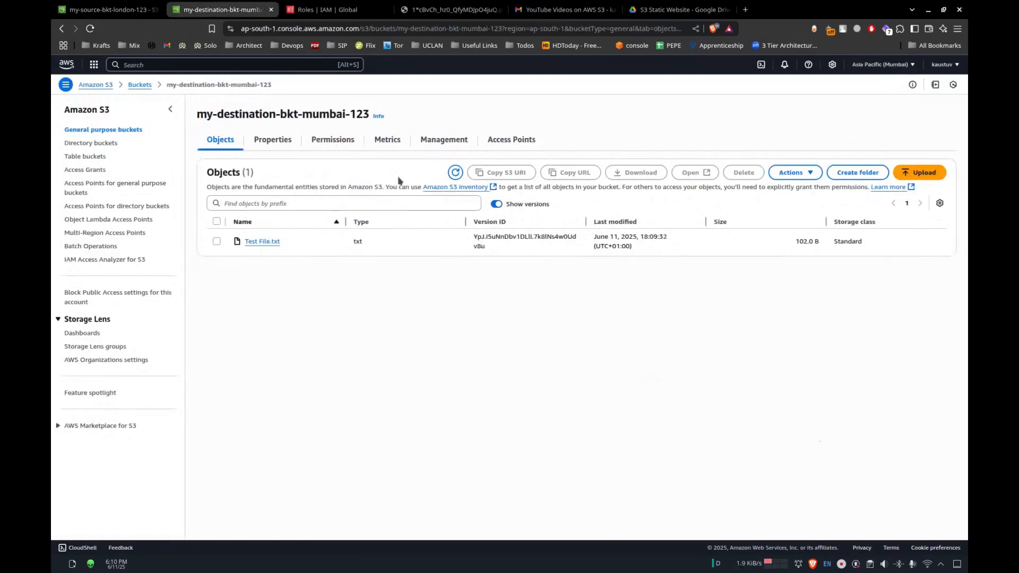
key(F5)
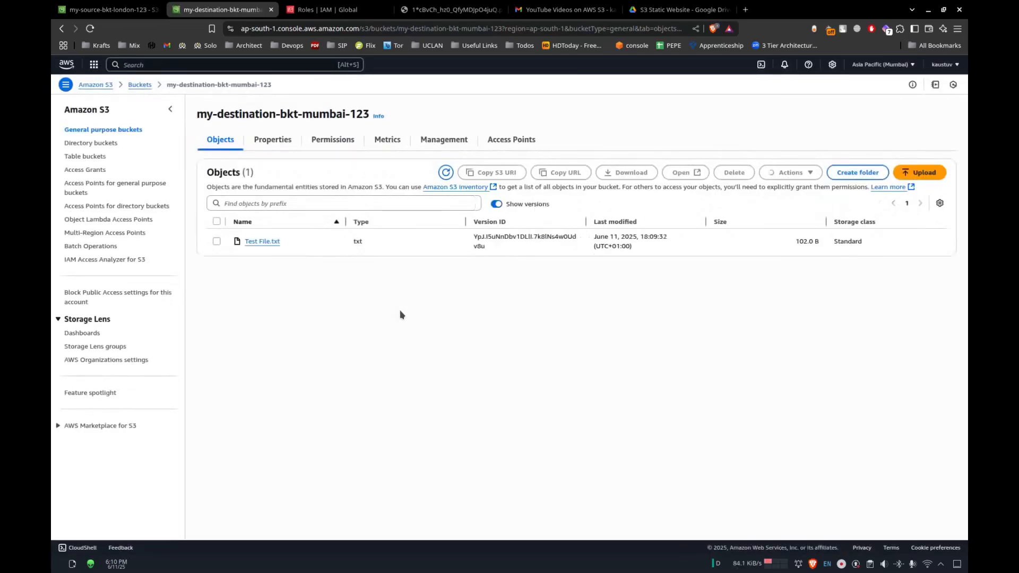
key(F5)
click(494, 205)
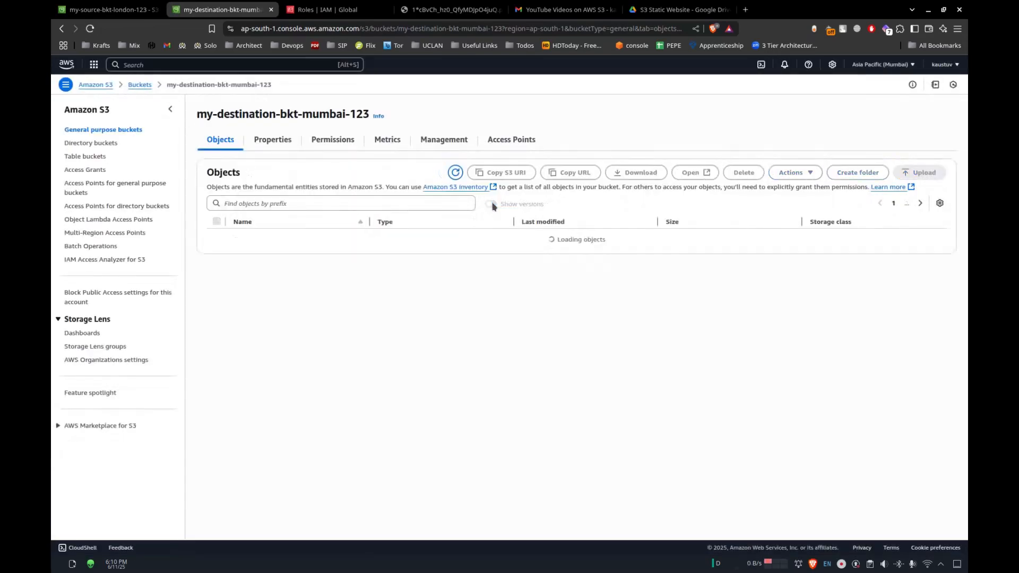
click(495, 204)
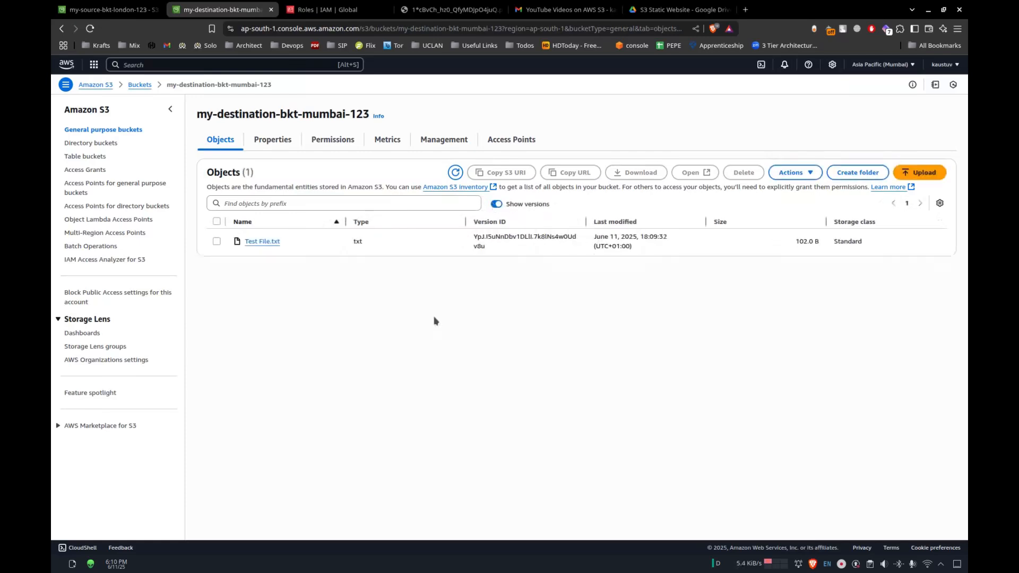
key(F5)
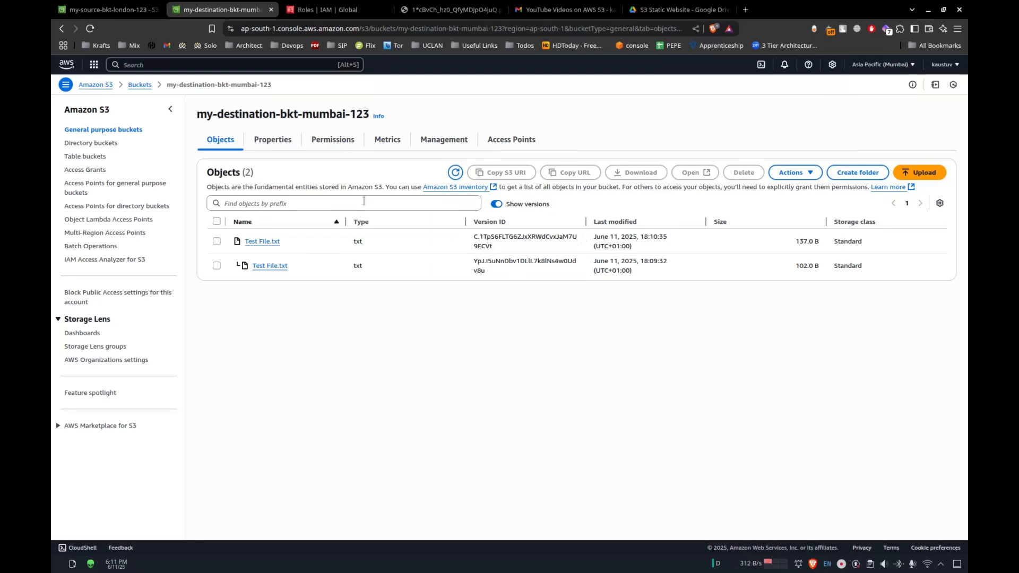
click(105, 6)
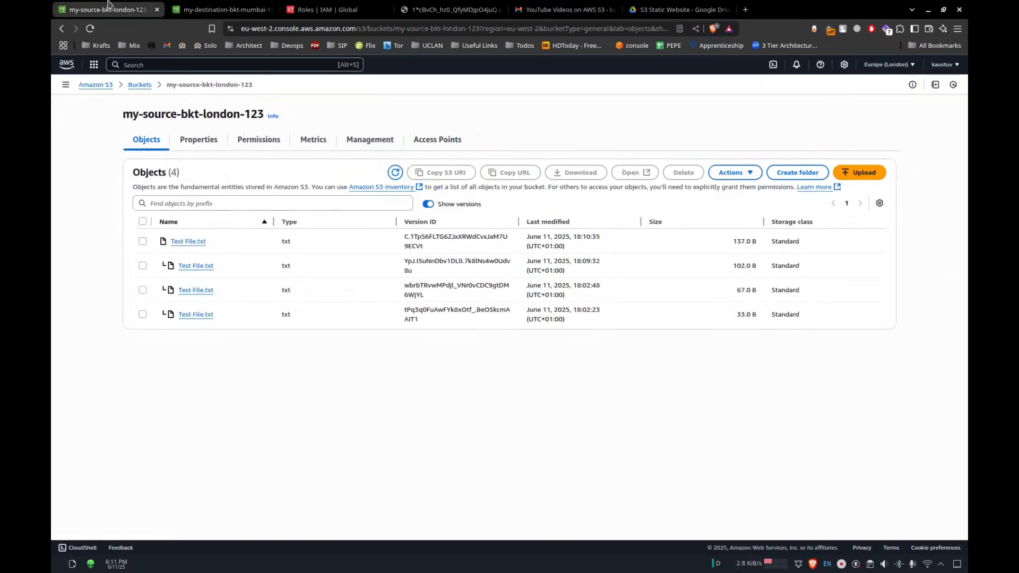
click(226, 8)
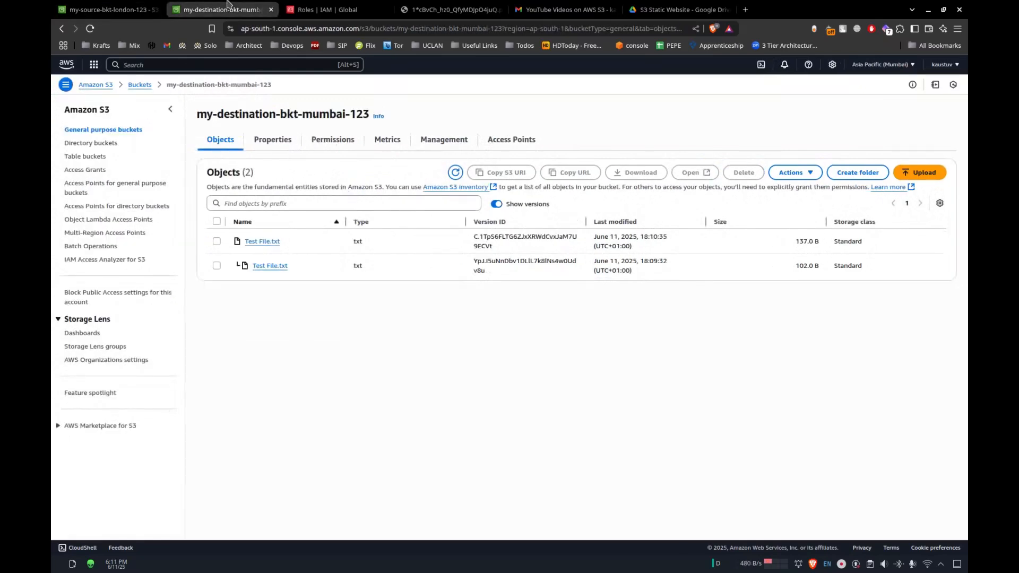
Switch to the Dolphin window showing Test File.txt in the html-website-templates-master folder.
key(alt+Tab)
key(alt+Tab)
key(alt+Tab)
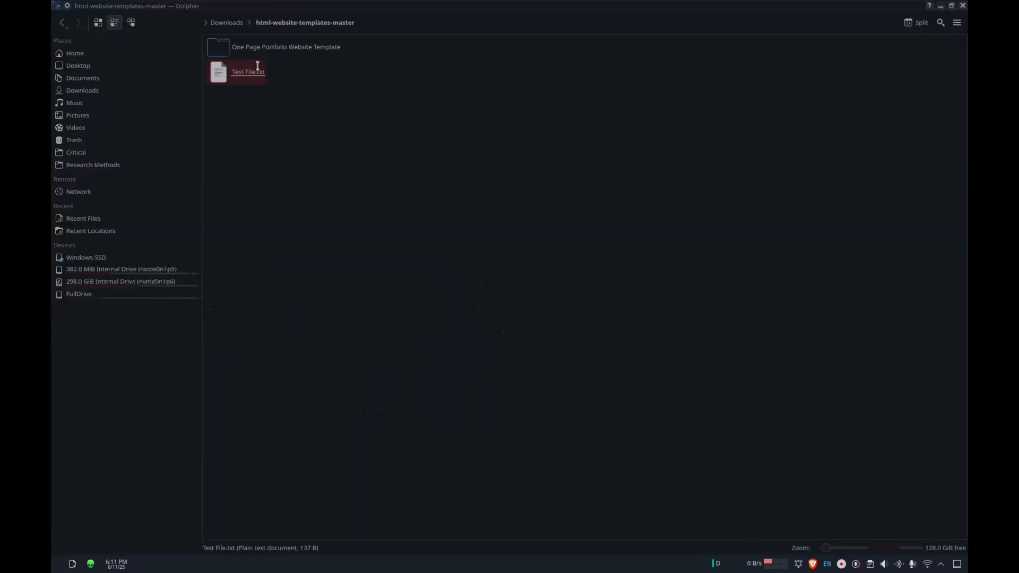